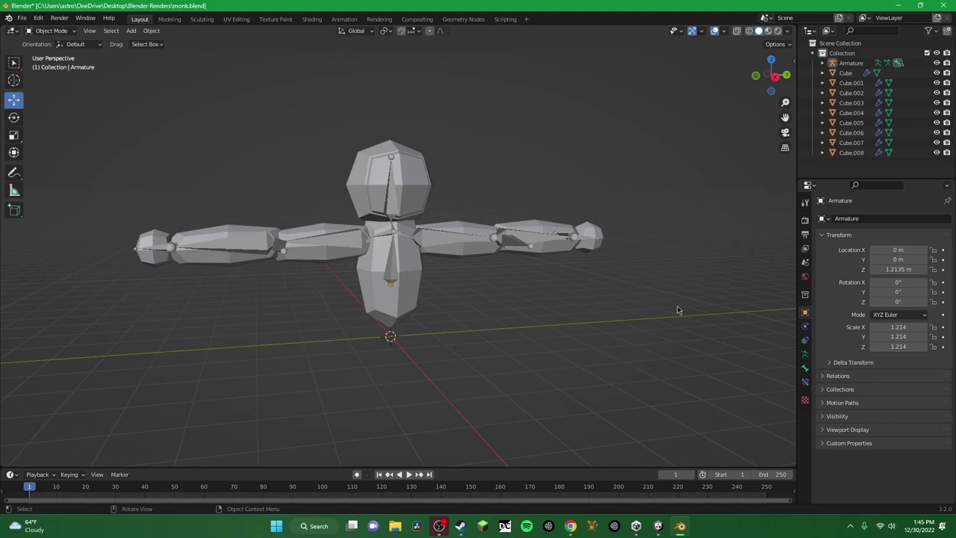
Switch to Unity and examine the Cube.003 mesh of the Monk 1 character in the scene.
middle_click_drag(679, 310, 657, 281)
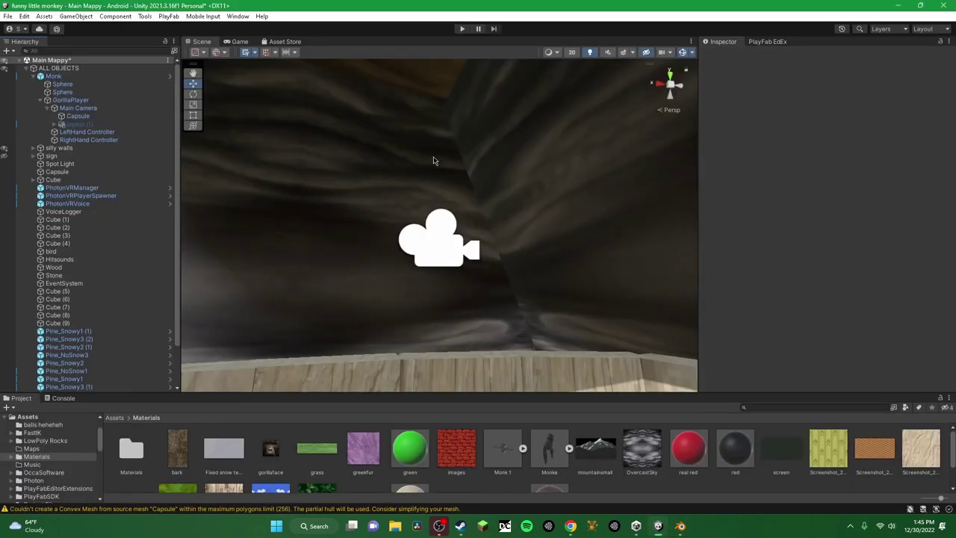
right_click_drag(435, 159, 379, 249)
right_click_drag(512, 389, 465, 311)
left_click_drag(503, 449, 455, 319)
right_click_drag(455, 321, 379, 182)
left_click(387, 184)
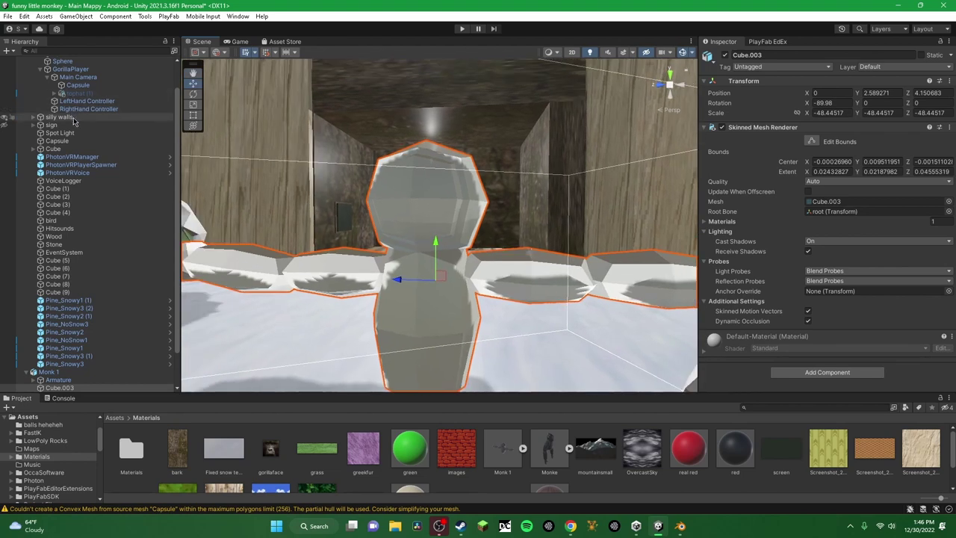
scroll(72, 254, "down", 2)
left_click(57, 349)
right_click_drag(499, 179, 368, 188)
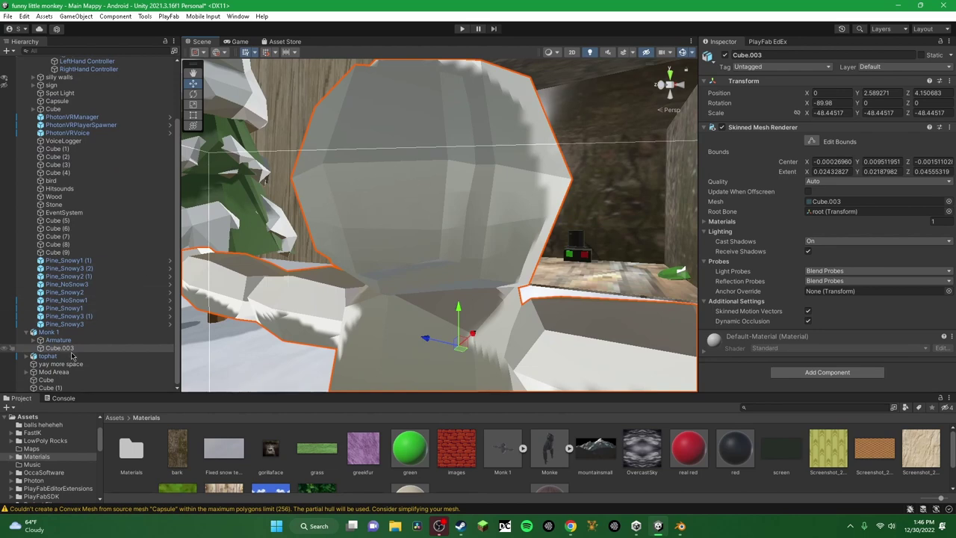
left_click(65, 341)
left_click(57, 347)
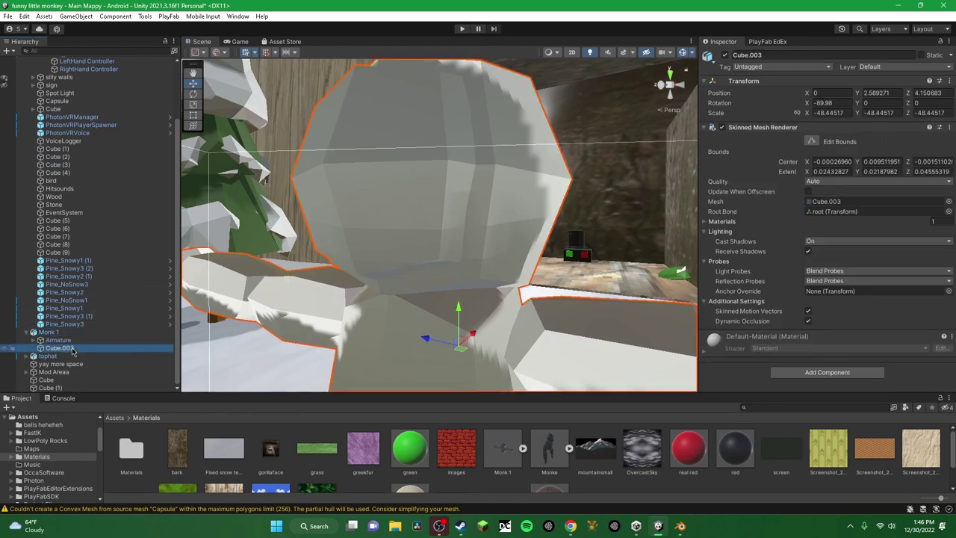
key("f")
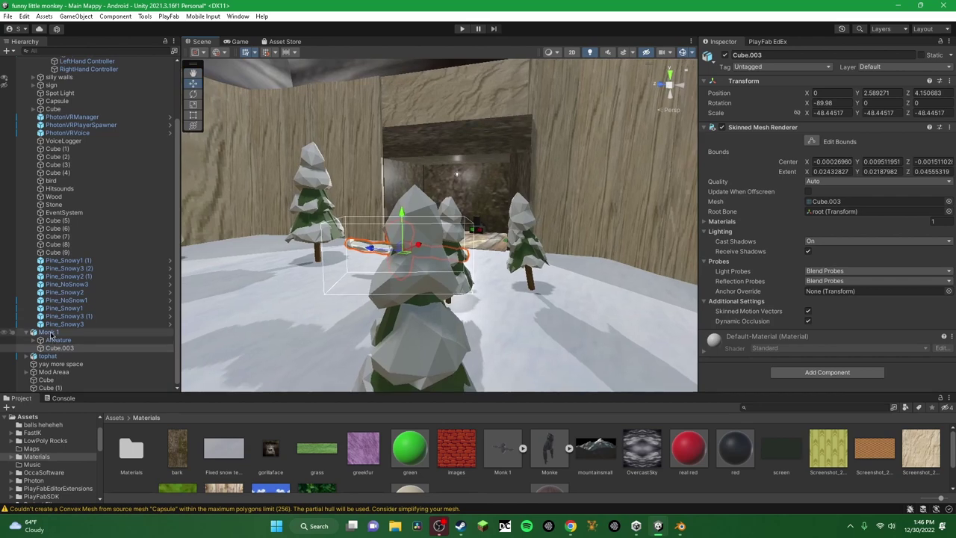
Delete the Monk 1 object from the Unity scene hierarchy and switch to Blender.
right_click(49, 332)
left_click(77, 255)
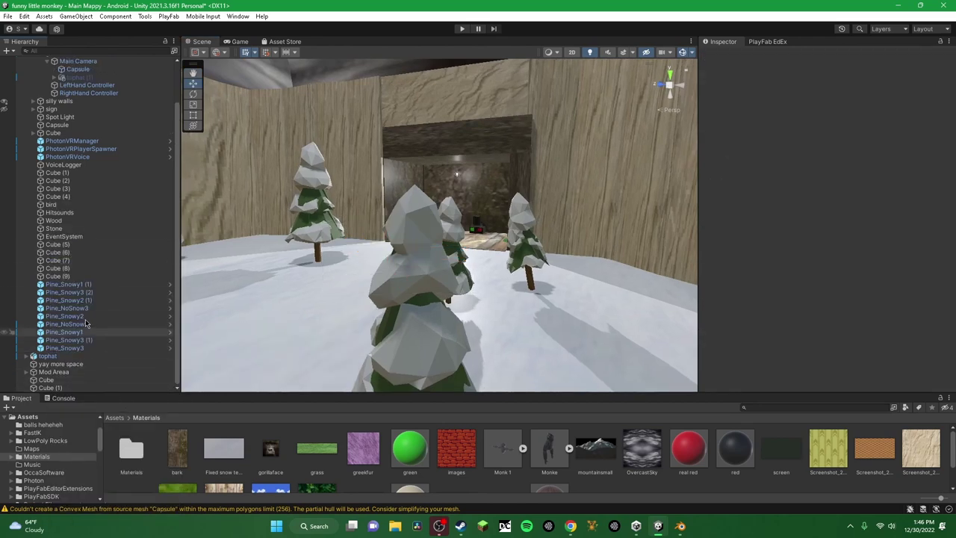
scroll(30, 75, "up", 3)
left_click(27, 68)
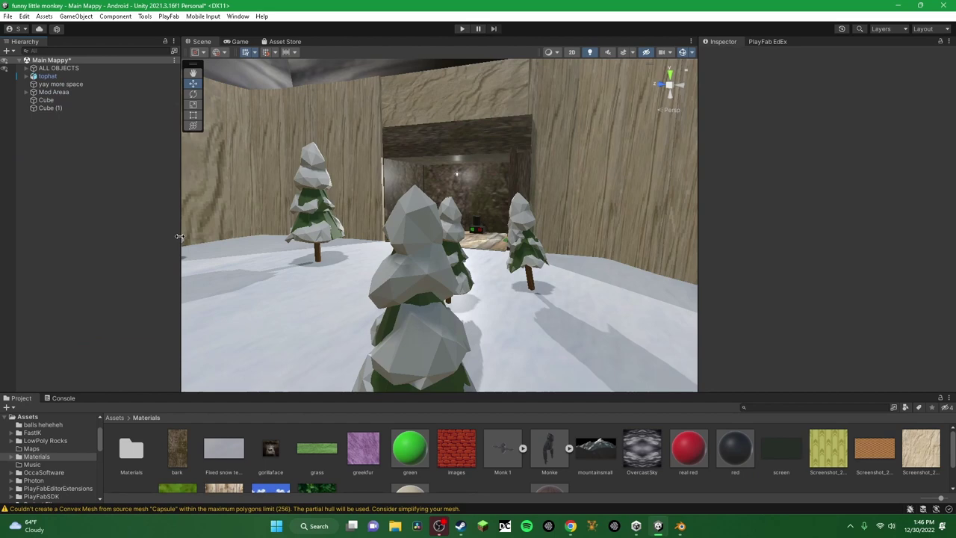
left_click(680, 526)
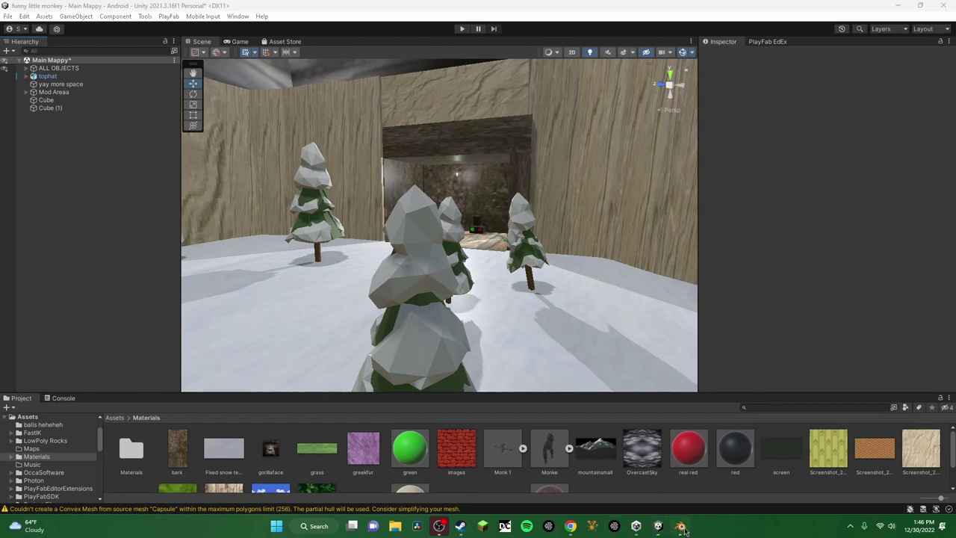
Move the existing armature away from the character mesh, to about -6.88 m in Y and 2.93 m in Z.
right_click(498, 324)
middle_click_drag(399, 197, 358, 194)
left_click(395, 276)
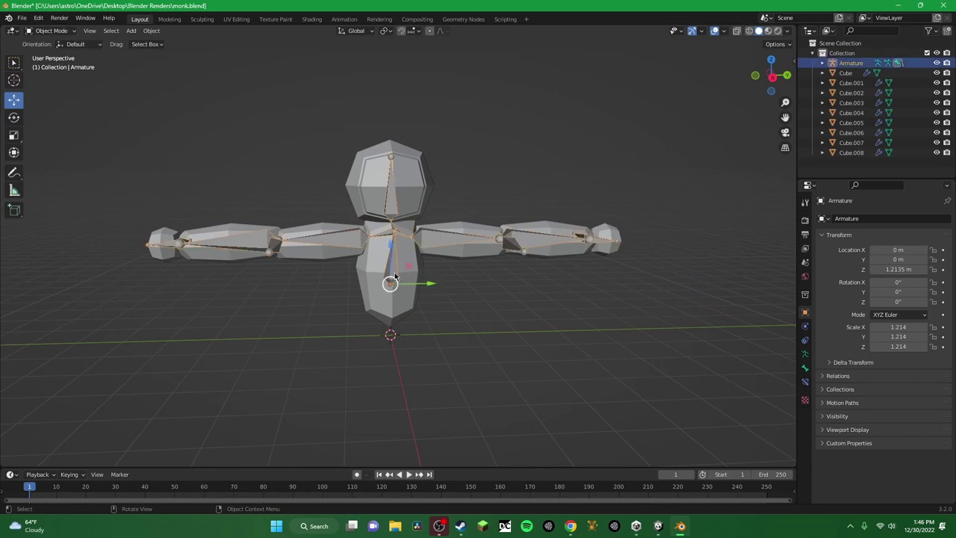
left_click_drag(426, 288, 238, 292)
middle_click_drag(237, 292, 292, 293)
right_click(342, 297)
key("shift+a")
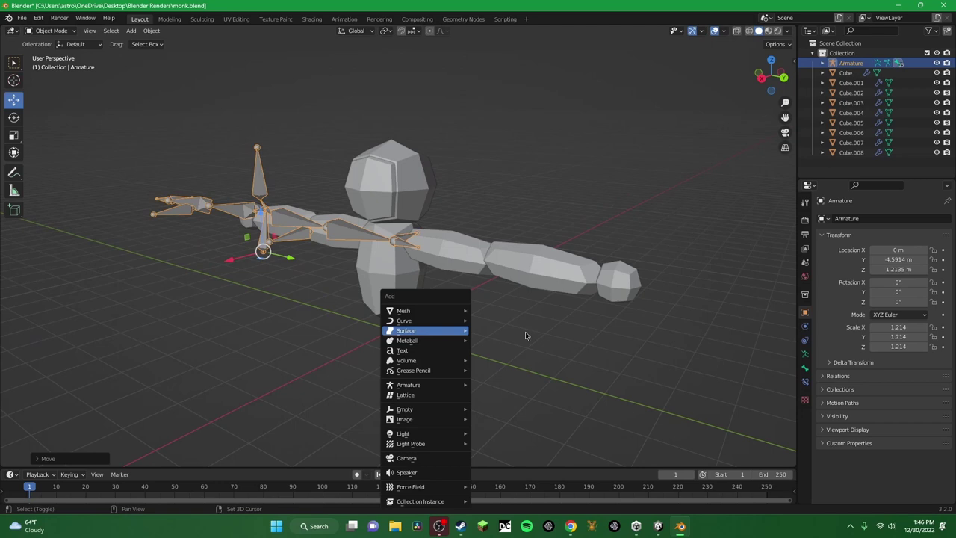
middle_click_drag(432, 278, 459, 277)
left_click_drag(463, 267, 392, 257)
left_click_drag(355, 216, 355, 161)
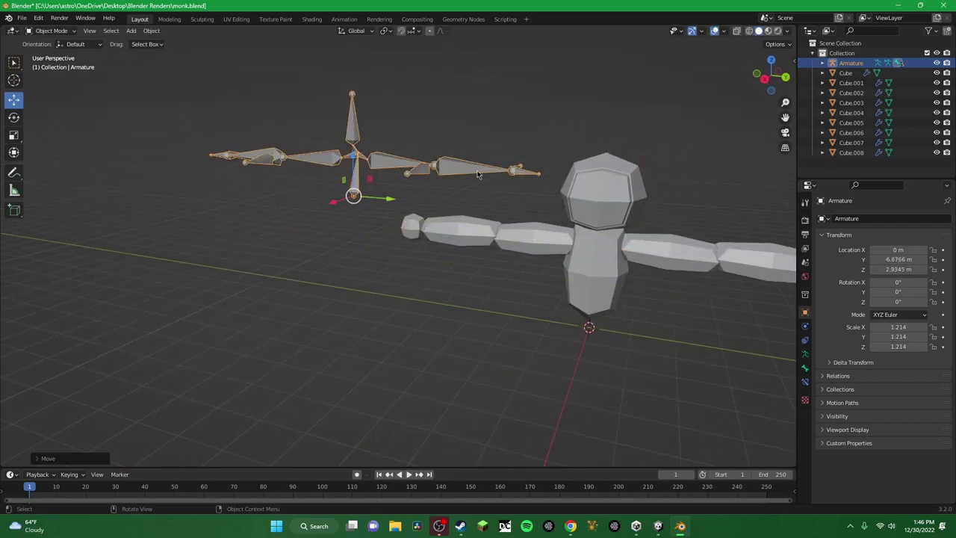
Enter Pose Mode and move the iktarget.R bone upward to raise the arm on that side.
middle_click_drag(514, 170, 341, 138)
left_click(51, 31)
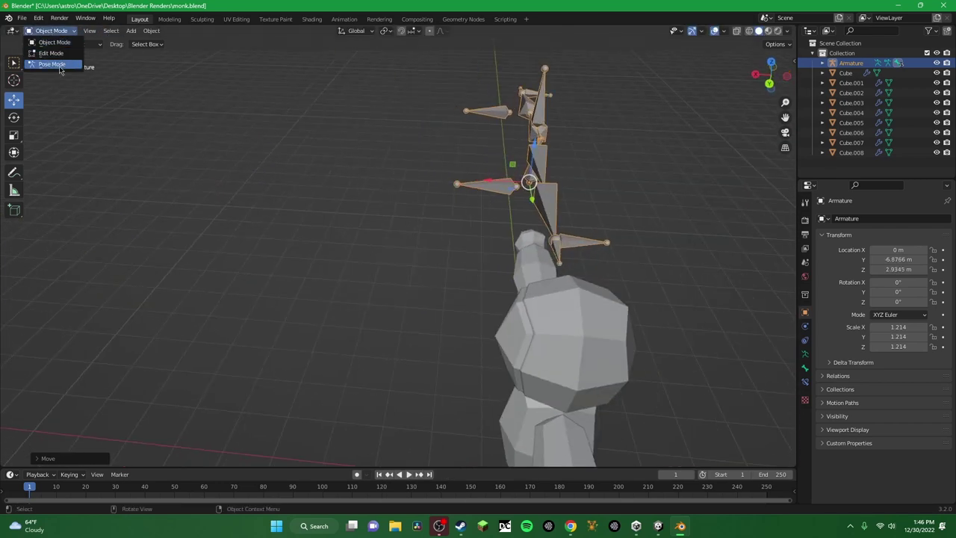
left_click(45, 59)
left_click(585, 247)
middle_click_drag(585, 247, 660, 211)
key("g")
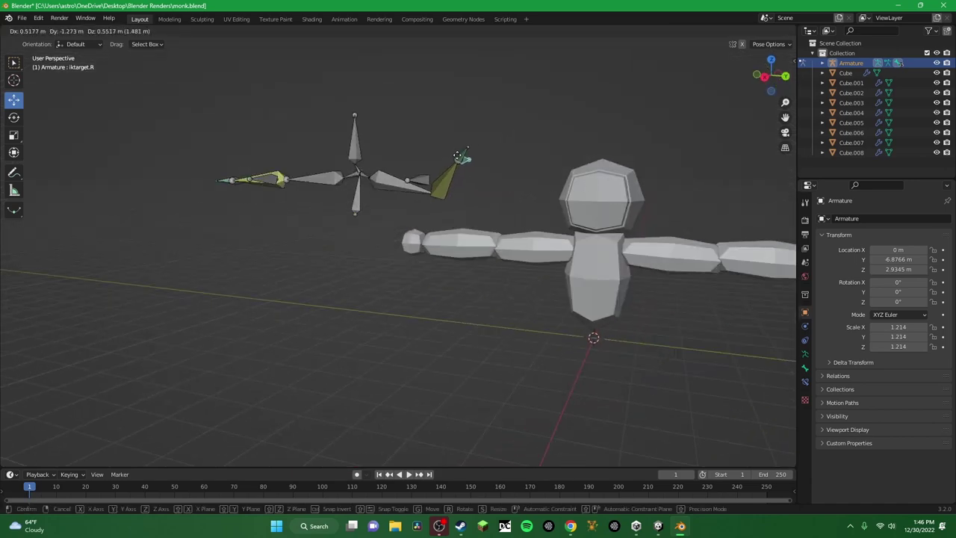
left_click(488, 187)
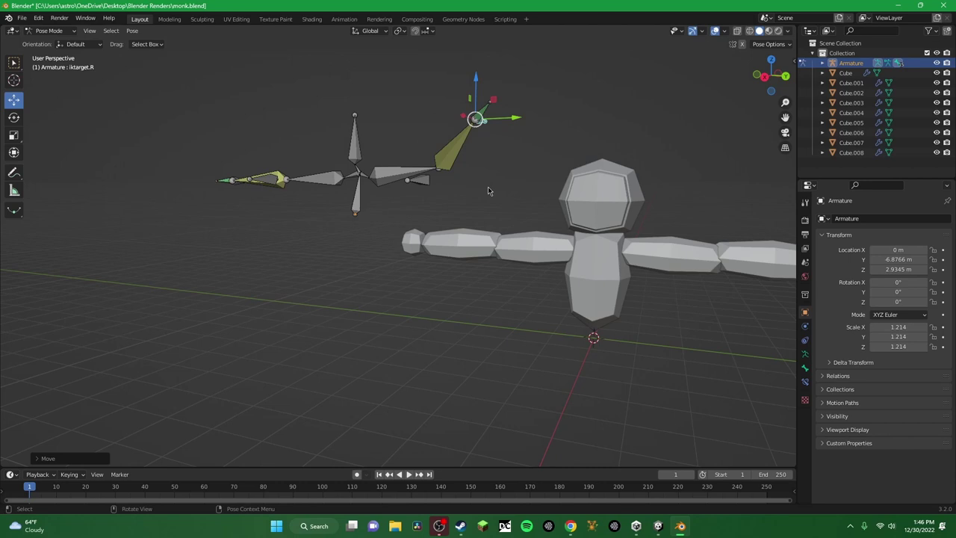
Shift the iktarget.R bone inward along Y and lower it to test how the arm bends.
middle_click_drag(490, 191, 509, 191)
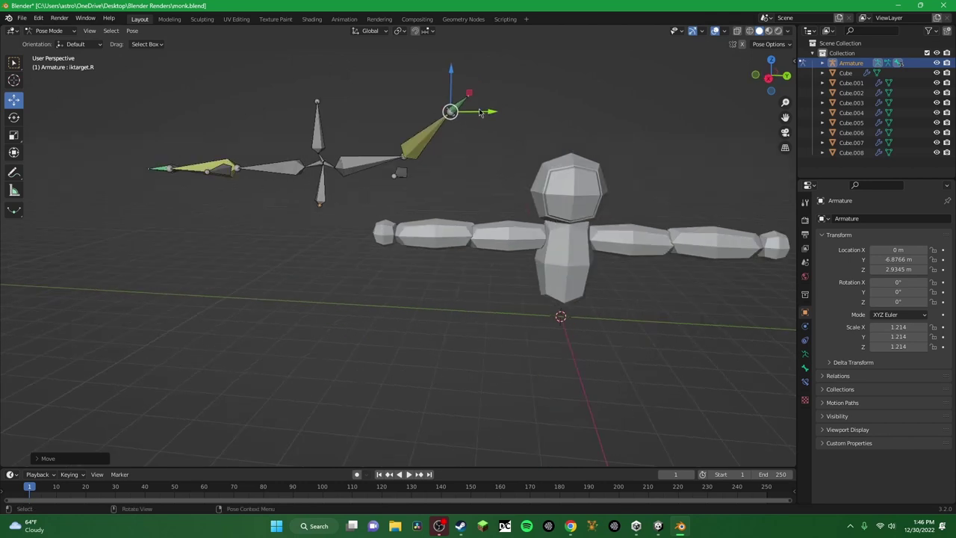
left_click_drag(480, 112, 449, 103)
middle_click_drag(452, 106, 488, 173)
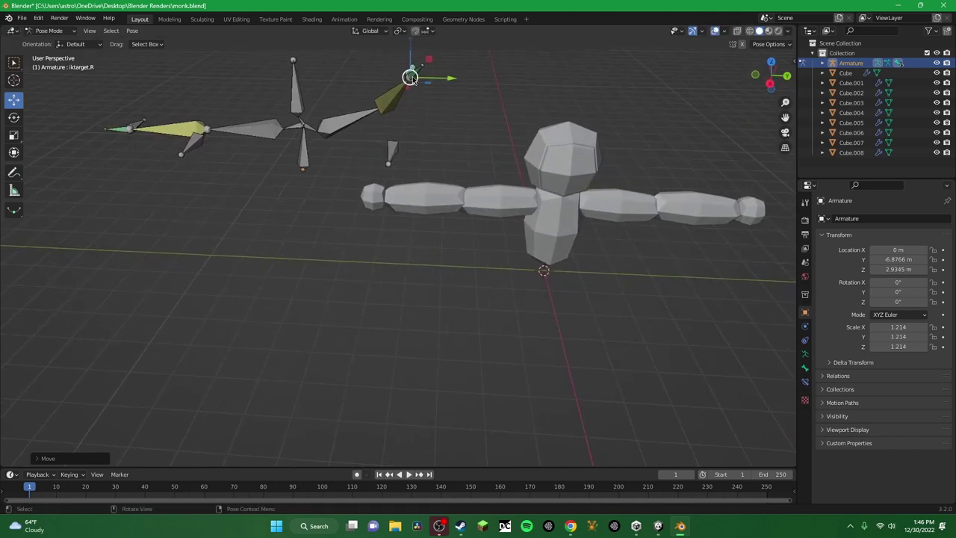
left_click_drag(411, 78, 413, 99)
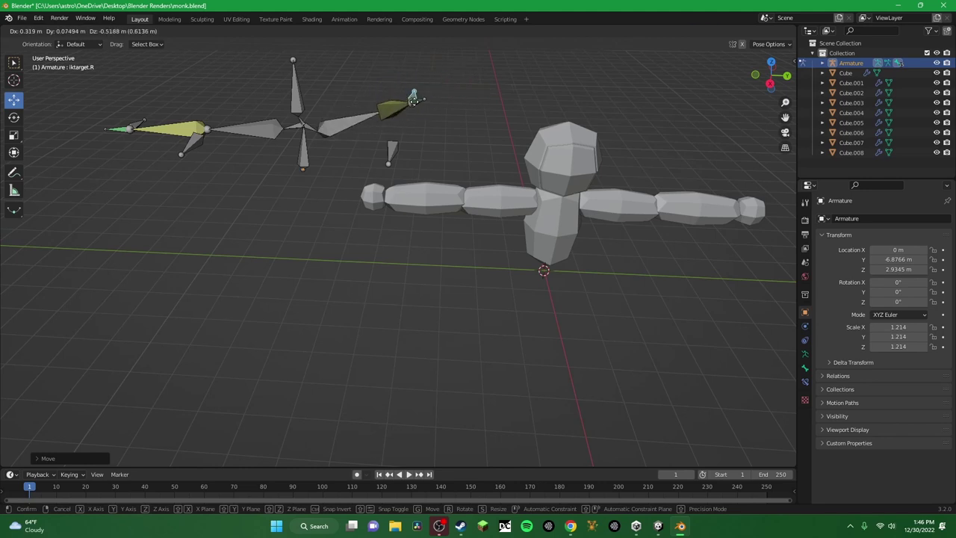
middle_click_drag(415, 100, 410, 66)
Test-move a bone on the opposite arm and delete the old armature in Object Mode.
middle_click_drag(166, 153, 172, 187, "shift")
left_click(200, 169)
left_click_drag(200, 169, 284, 120)
left_click(470, 142)
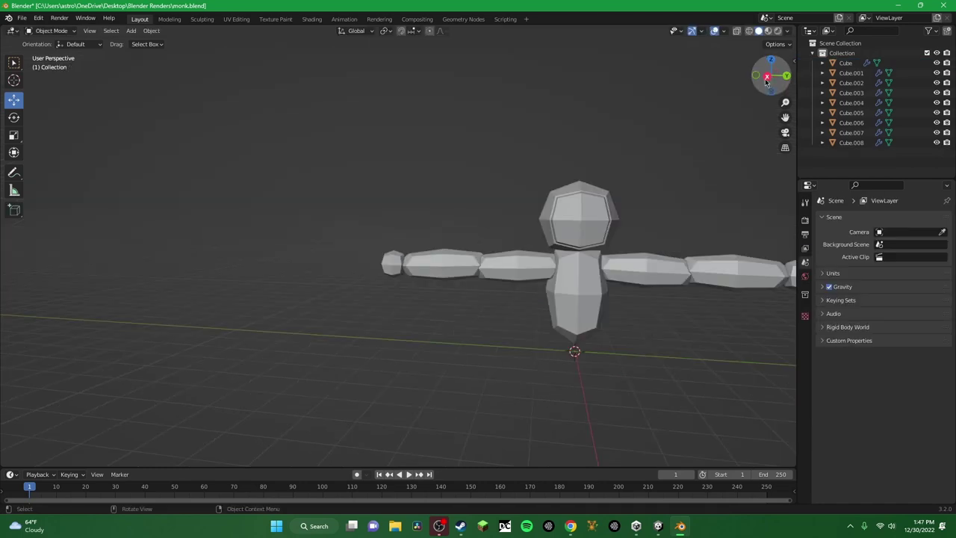
Add a single-bone armature in the right orthographic view and raise it into the character's torso.
key("KP_3")
left_click(135, 33)
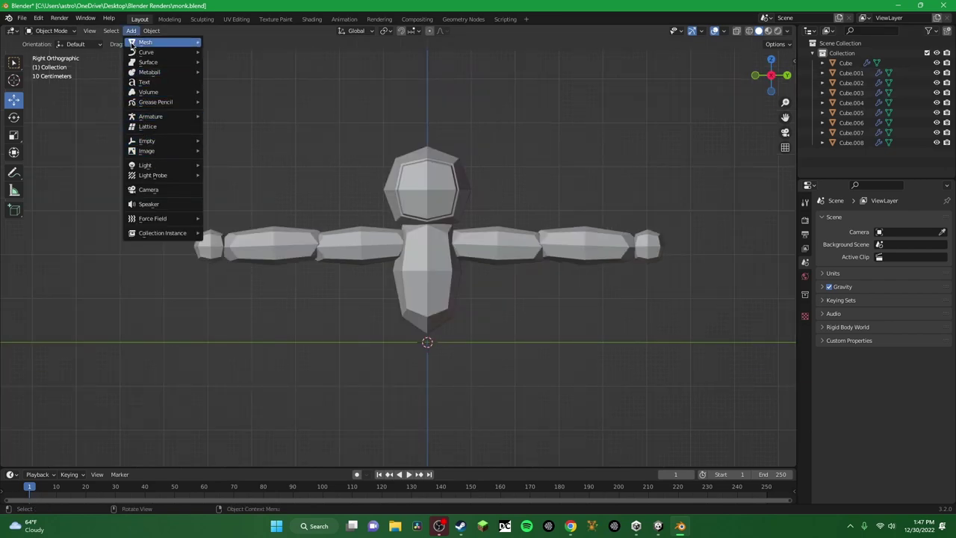
mouse_move(149, 117)
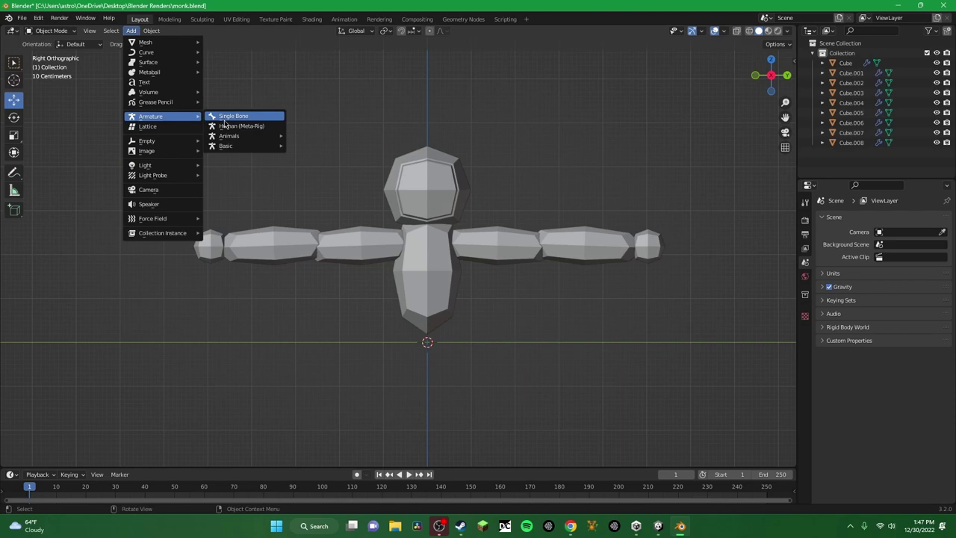
left_click(233, 116)
left_click_drag(429, 329, 428, 271)
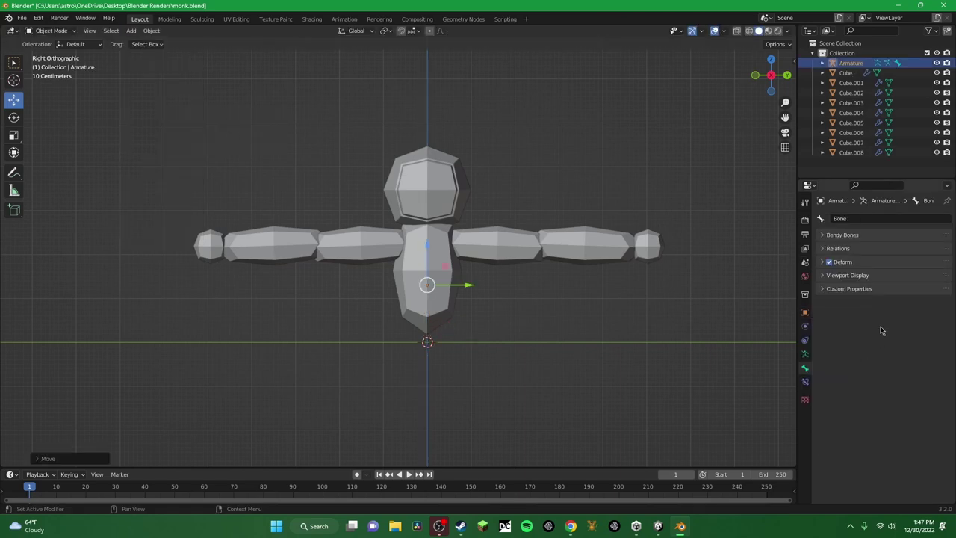
Enable In Front display for the new armature and enter Edit Mode.
left_click(806, 354)
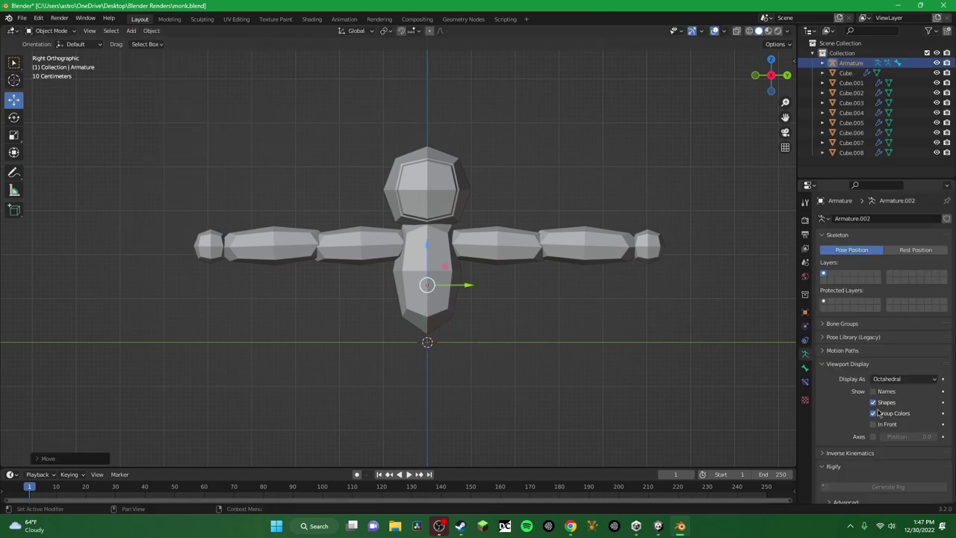
left_click(51, 31)
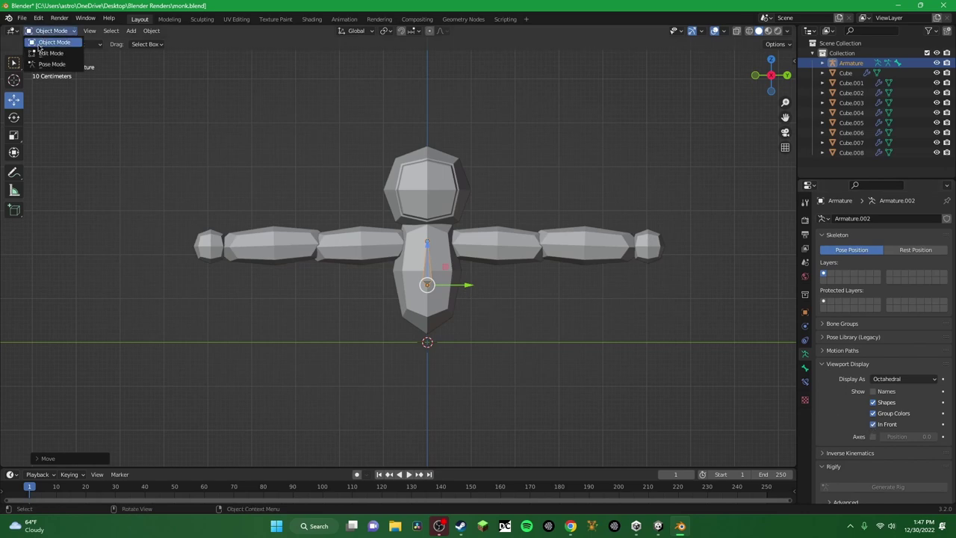
left_click(45, 50)
Extrude a short neck bone from the torso bone's tip and a head bone up to the top of the head.
key("e")
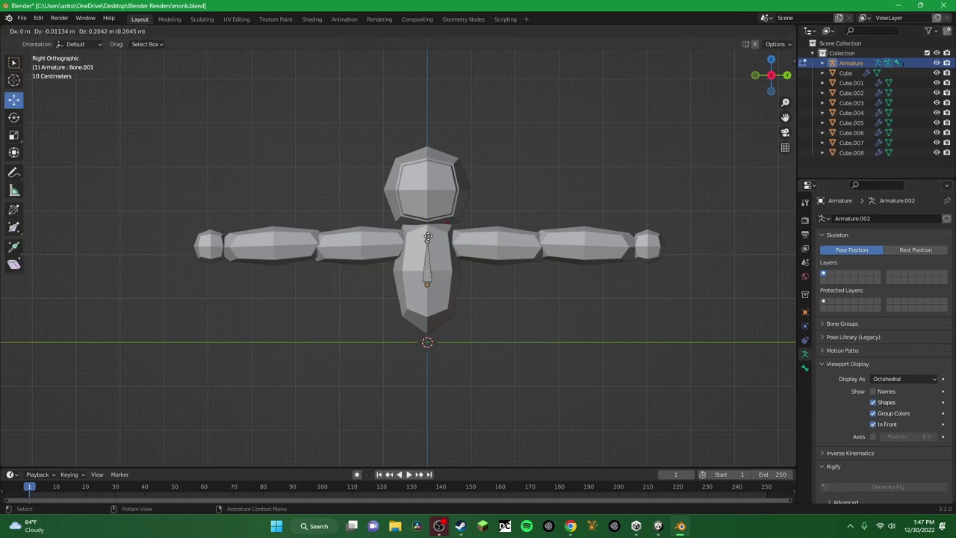
left_click(428, 228)
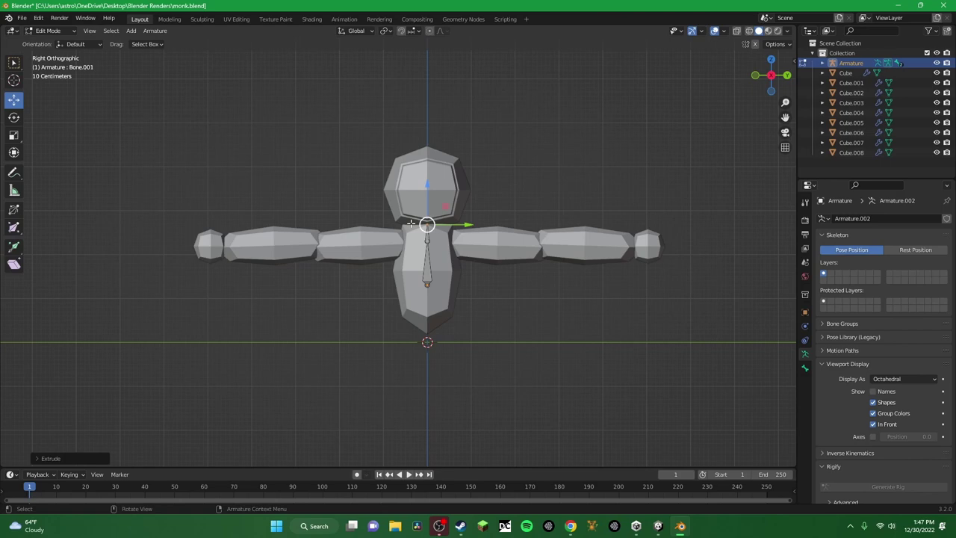
key("e")
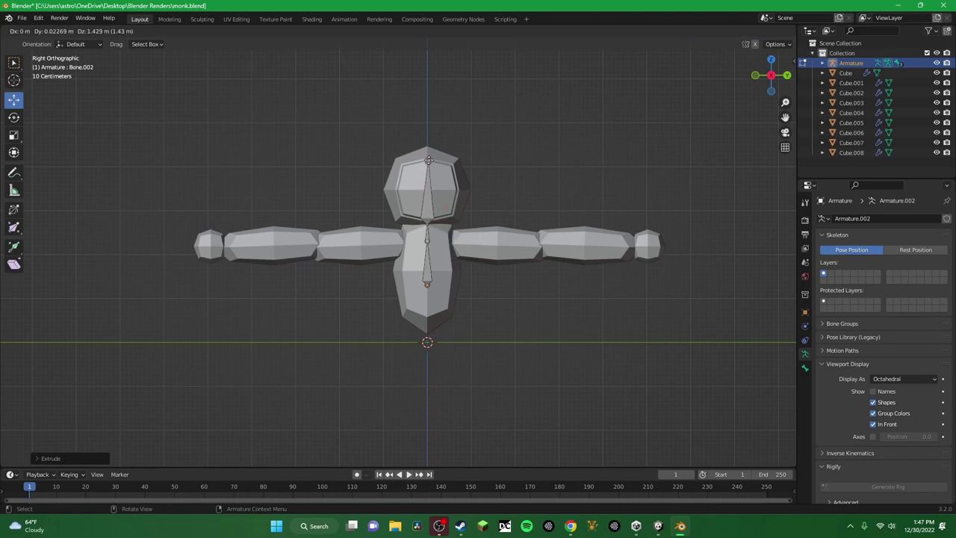
left_click(427, 156)
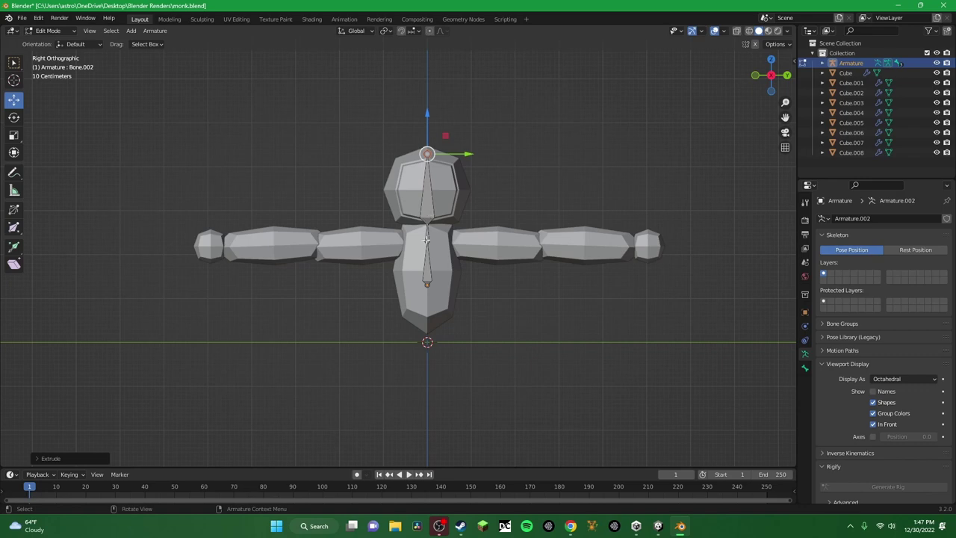
Extrude a chain of shoulder, upper arm, forearm and hand bones from the torso bone's tip along the +Y arm.
left_click(426, 240)
key("e")
left_click(454, 242)
key("e")
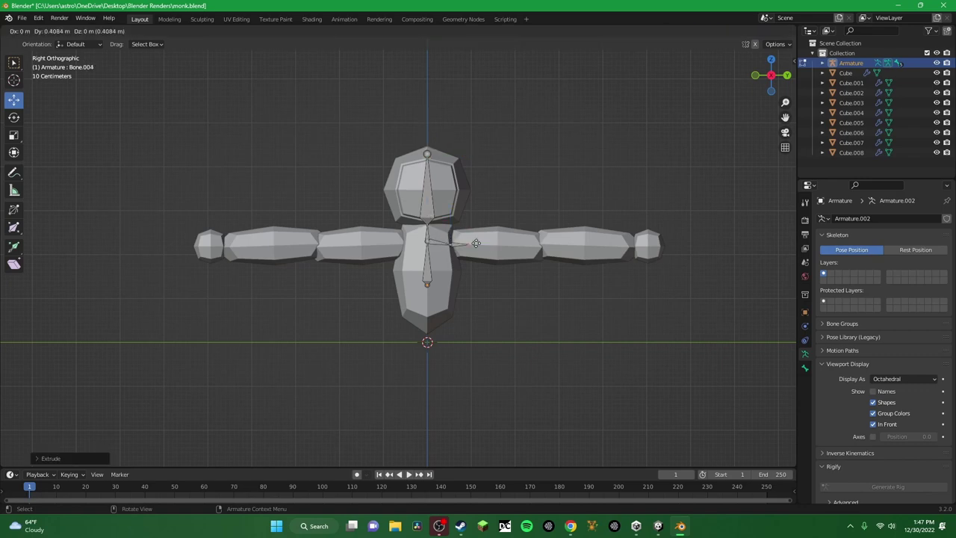
left_click(540, 246)
key("shift+e")
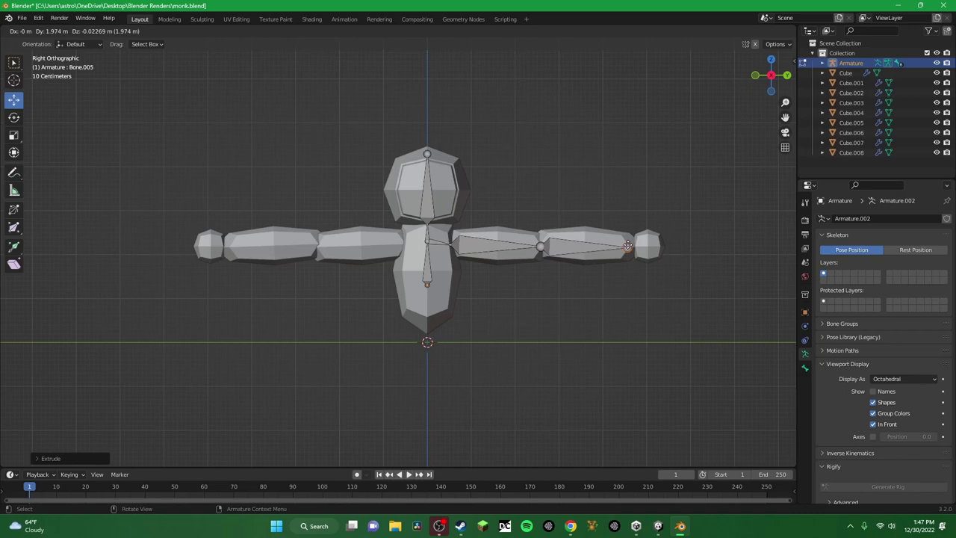
left_click(628, 246)
key("shift+e")
left_click(657, 247)
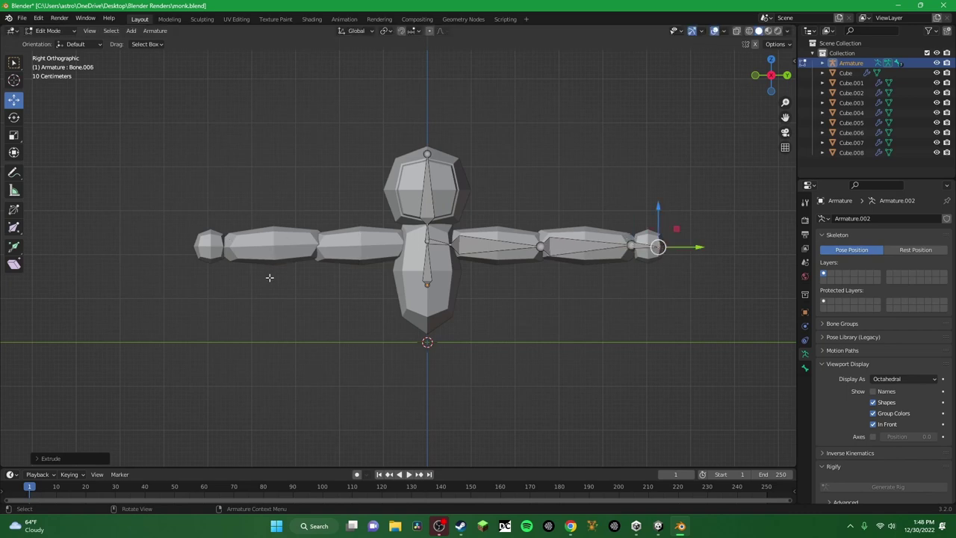
Return to Object Mode and check from several angles how the arm bones align with the mesh.
scroll(270, 277, "down", 3)
scroll(549, 313, "up", 5)
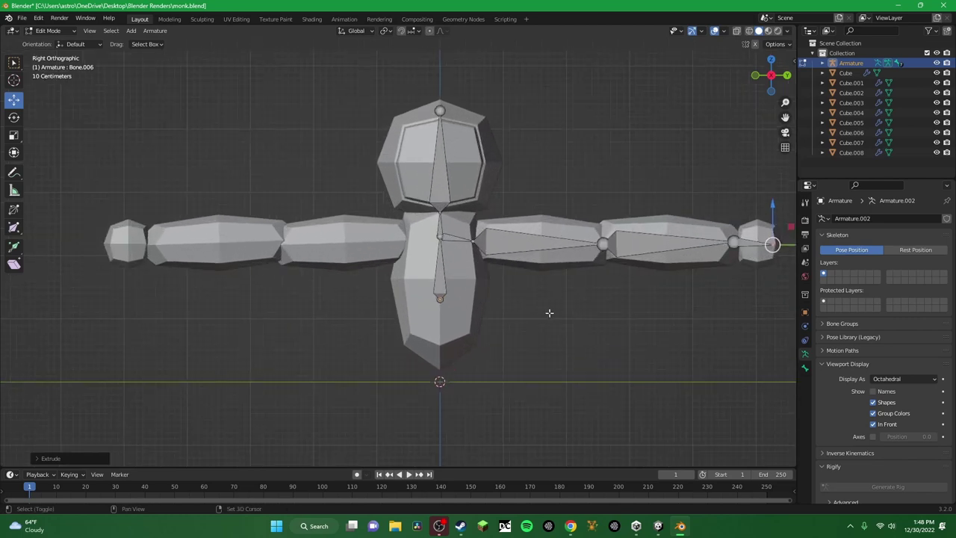
middle_click_drag(549, 312, 447, 294, "shift")
left_click(46, 31)
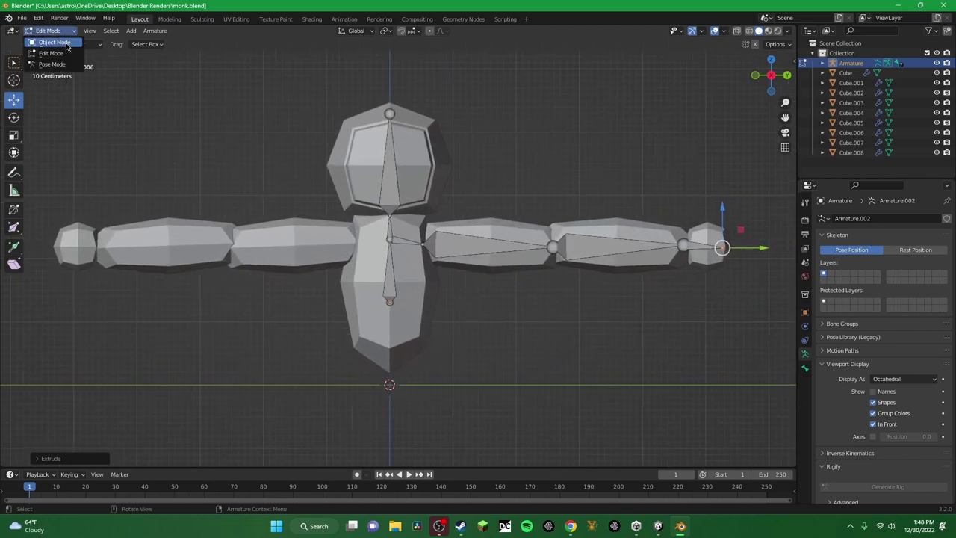
left_click(66, 45)
middle_click_drag(533, 274, 538, 337)
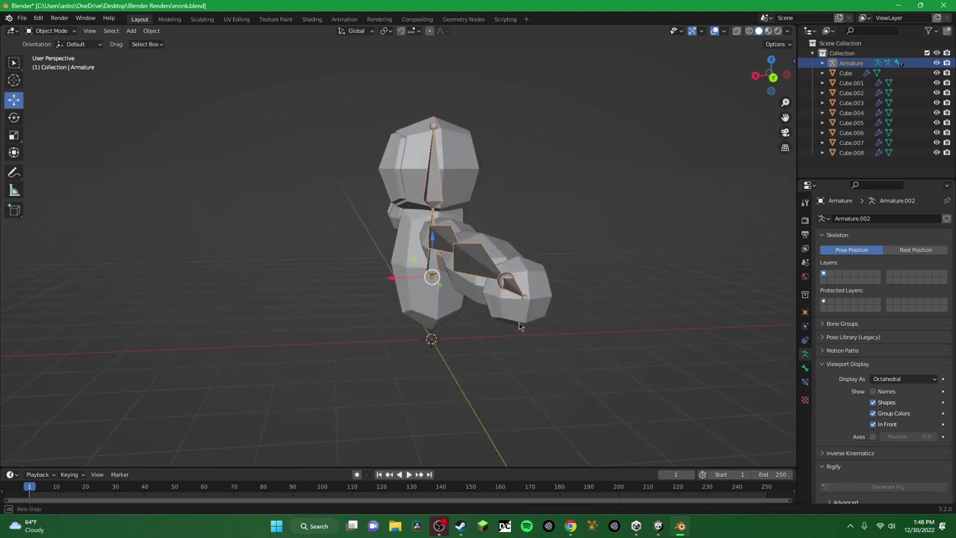
middle_click_drag(624, 252, 560, 283)
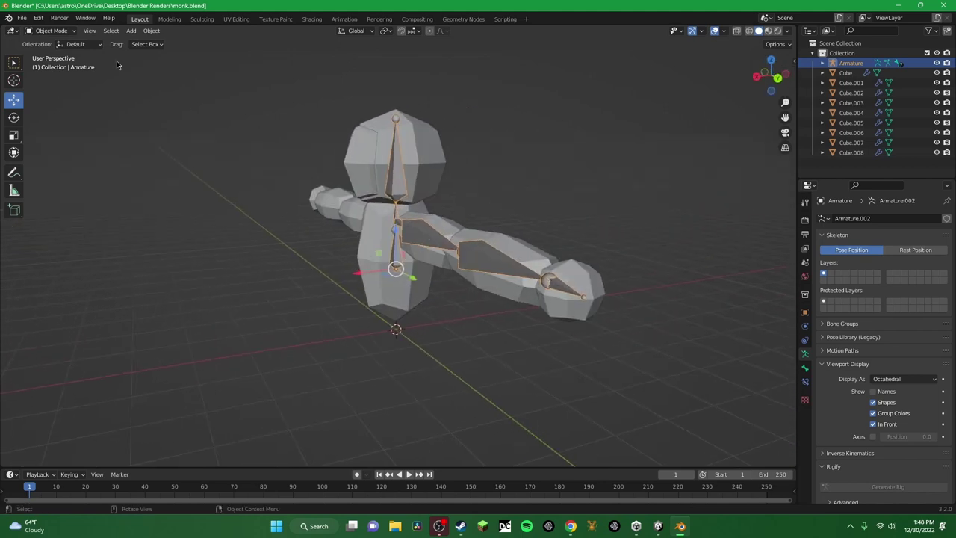
Enter Edit Mode and extrude a control bone about 0.74 m long from the wrist joint along -X.
left_click(51, 30)
left_click(45, 52)
left_click(554, 275)
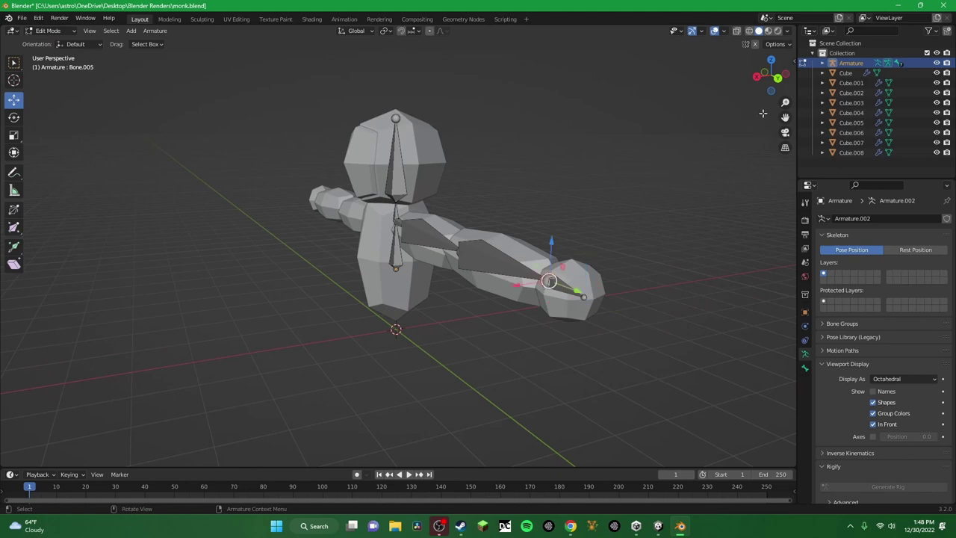
left_click(779, 80)
middle_click_drag(483, 255, 569, 267)
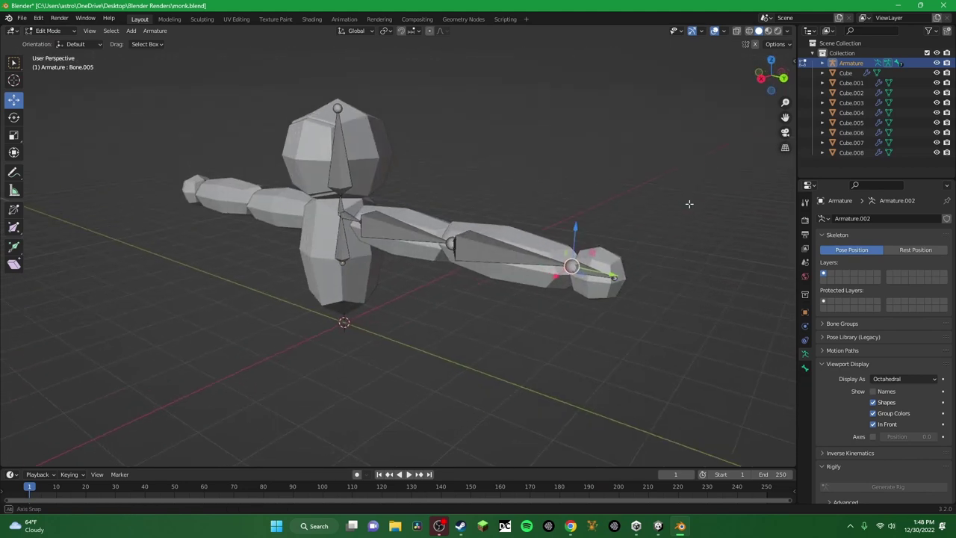
left_click(783, 77)
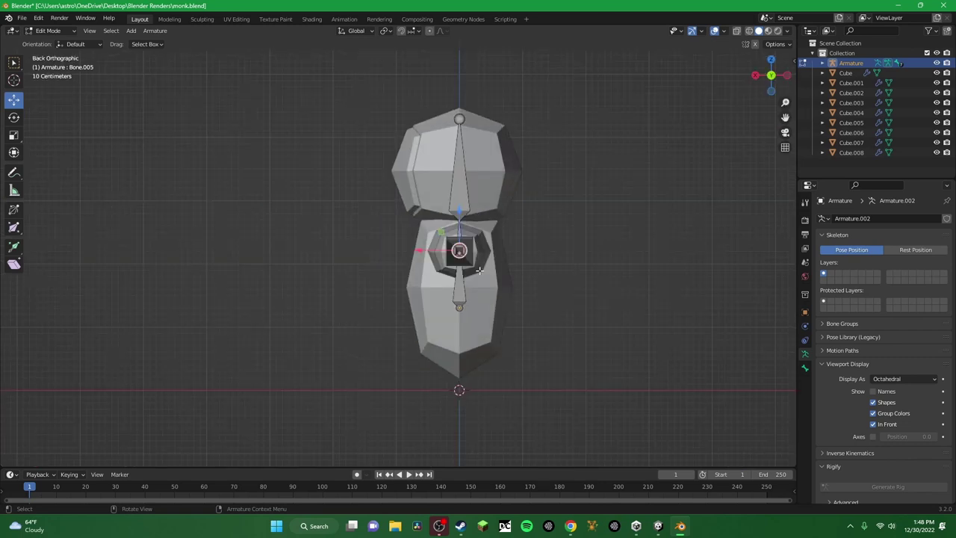
key("e")
left_click(514, 241)
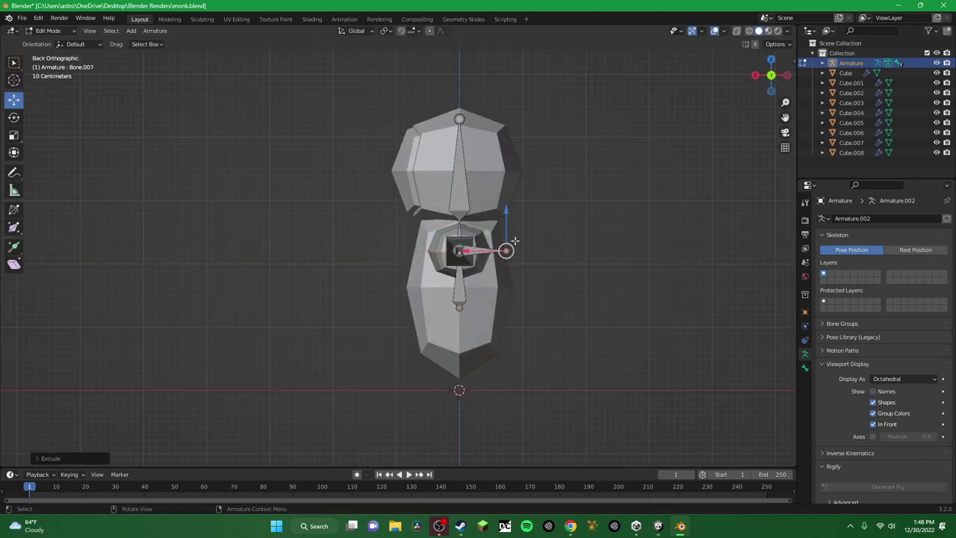
middle_click_drag(680, 169, 659, 199)
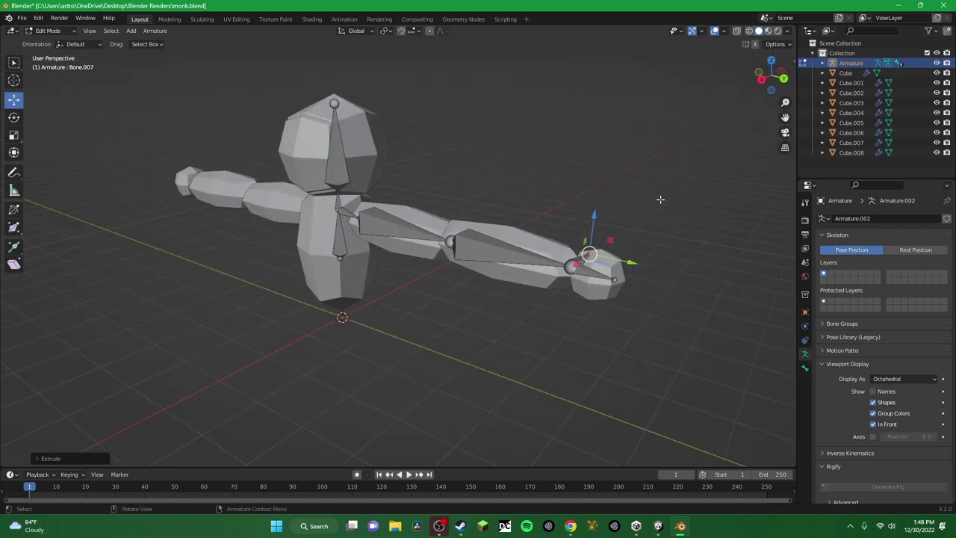
Extrude a second control bone about 1.03 m long from the elbow joint along +X.
left_click(452, 242)
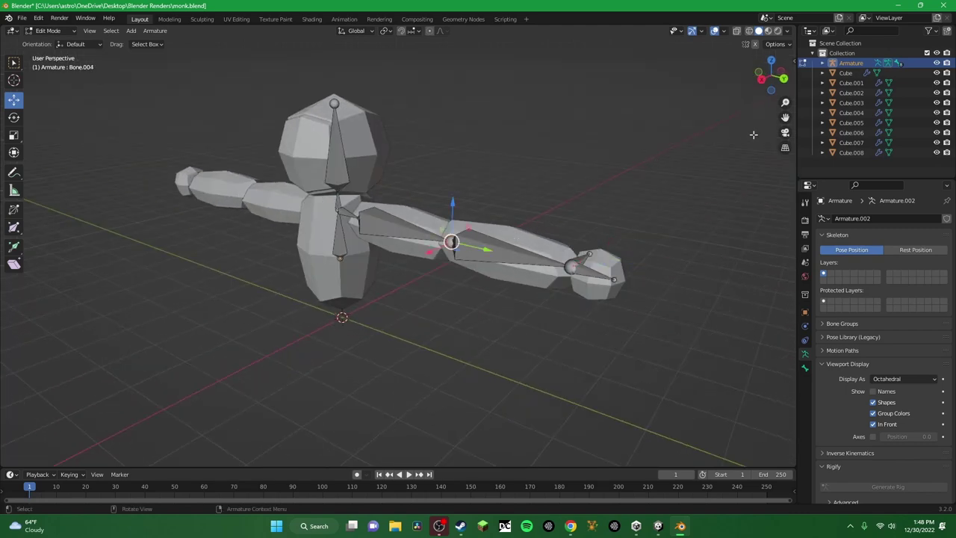
left_click(784, 77)
key("e")
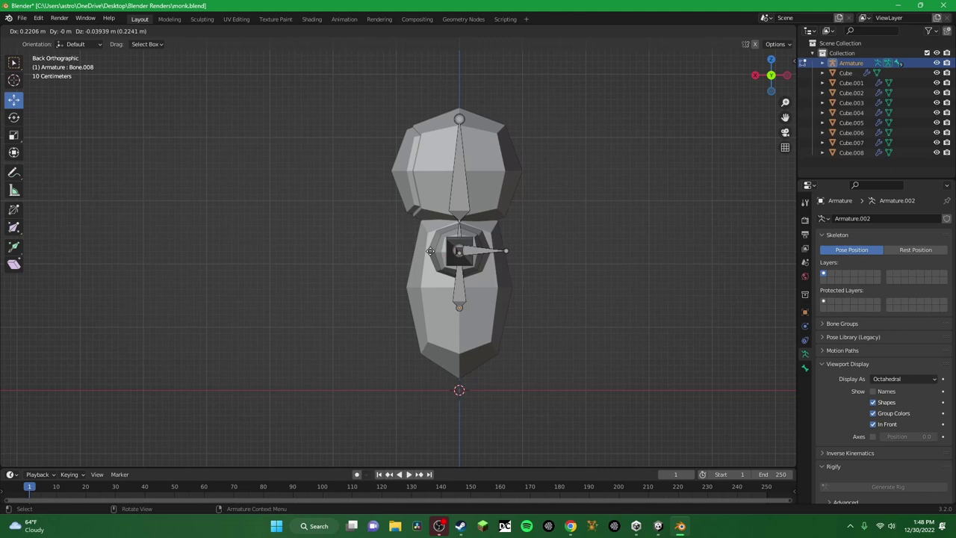
left_click(399, 250)
middle_click_drag(399, 250, 699, 195)
Clear the parents of the wrist and elbow control bones and disable Deform for both.
left_click(442, 255)
left_click(805, 368)
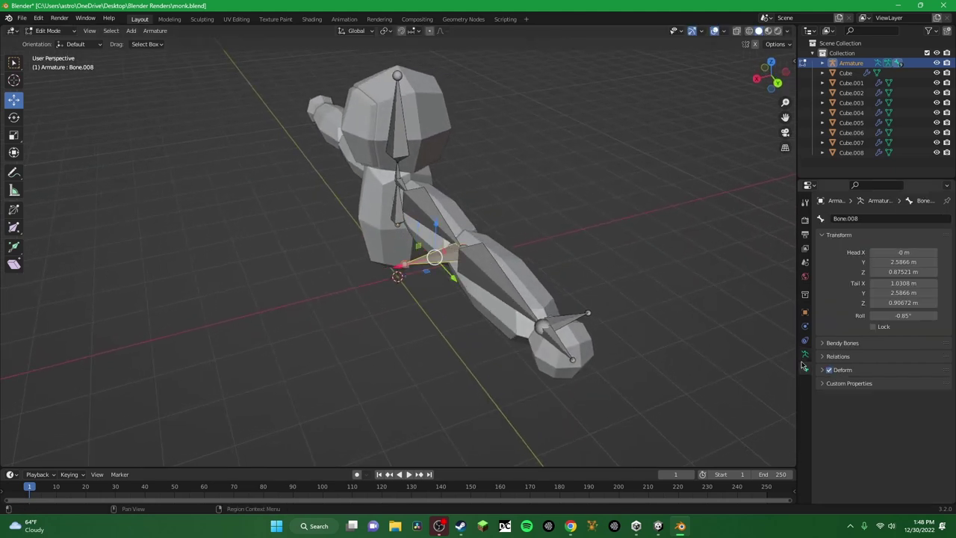
left_click(582, 322)
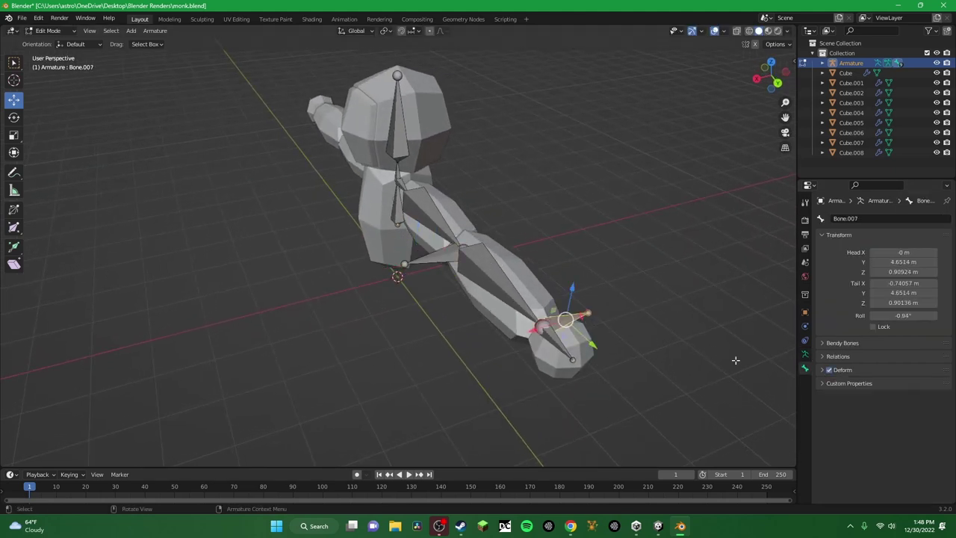
key("alt+p")
left_click(582, 323)
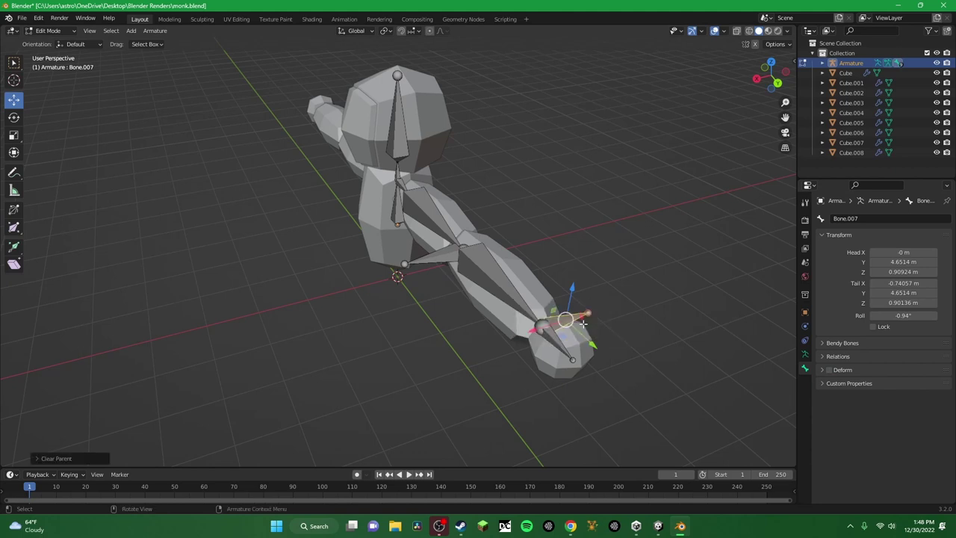
left_click(436, 260)
key("alt+p")
left_click(437, 258)
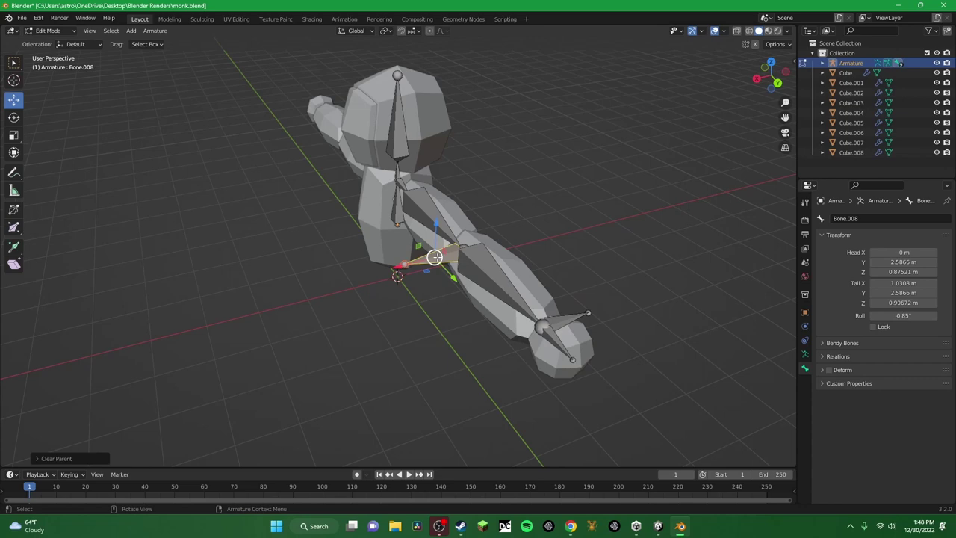
Move the elbow control bone about 0.58 m along +X, away from the elbow joint.
middle_click_drag(436, 258, 573, 288)
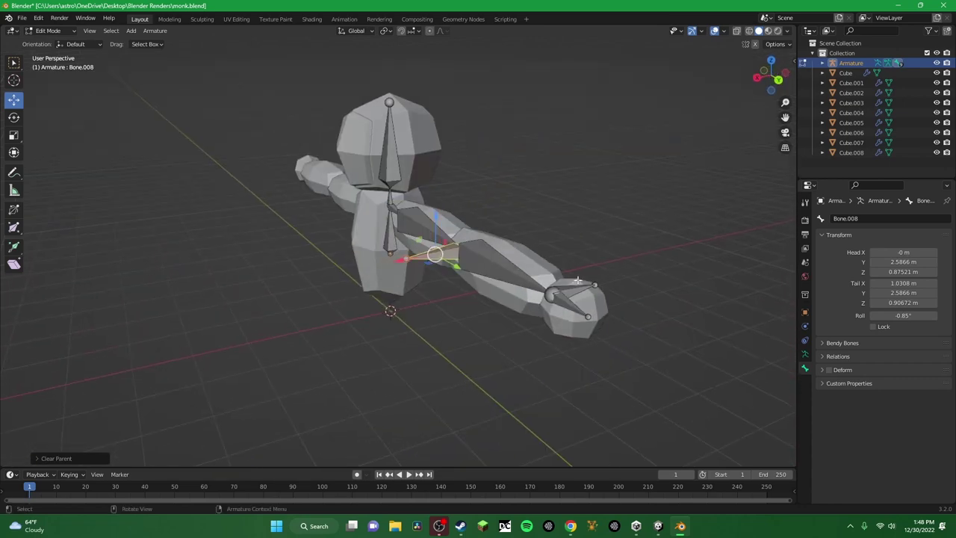
left_click(573, 290)
left_click(419, 258)
middle_click_drag(419, 258, 381, 228)
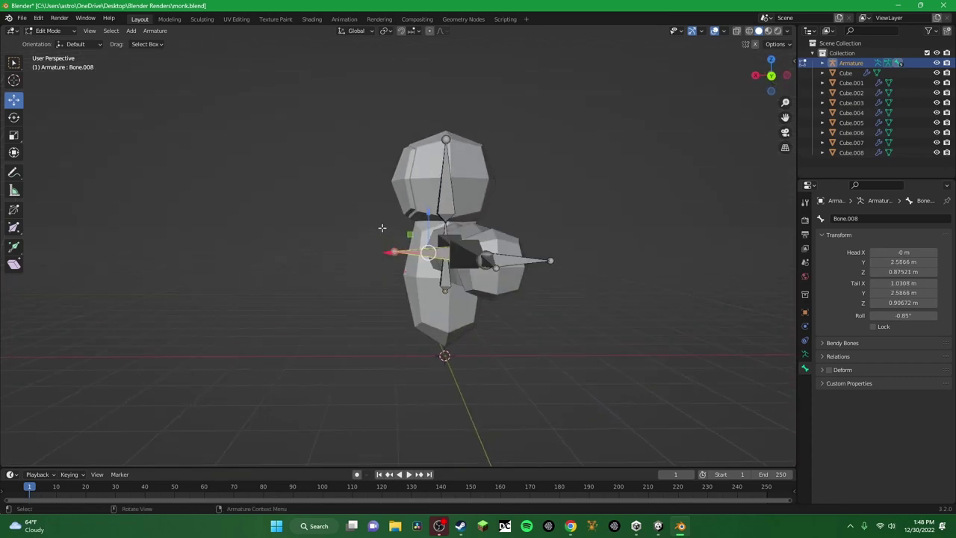
left_click(772, 91)
key("g")
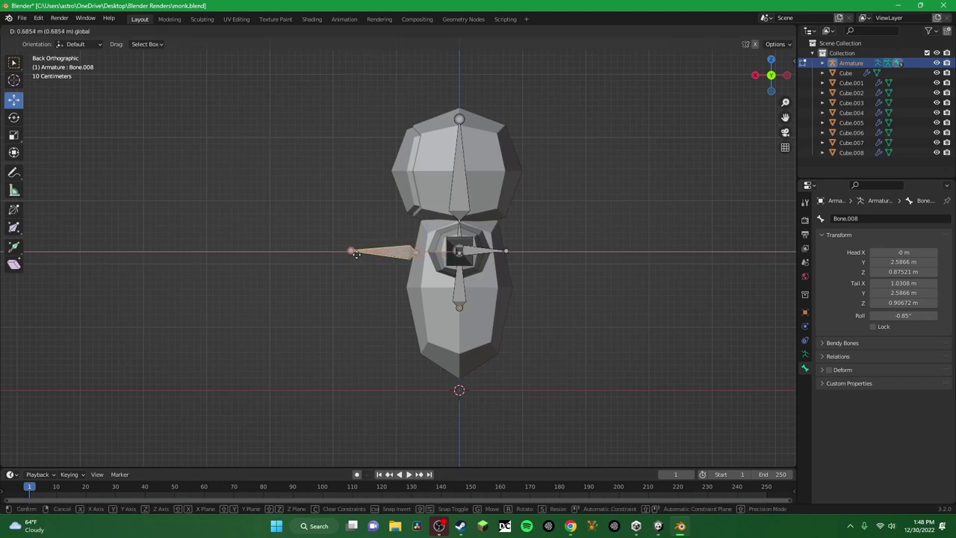
left_click(357, 254)
mouse_move(550, 334)
middle_mouse_down()
mouse_move(568, 320)
mouse_move(645, 331)
mouse_move(541, 334)
middle_mouse_up()
left_click(769, 77)
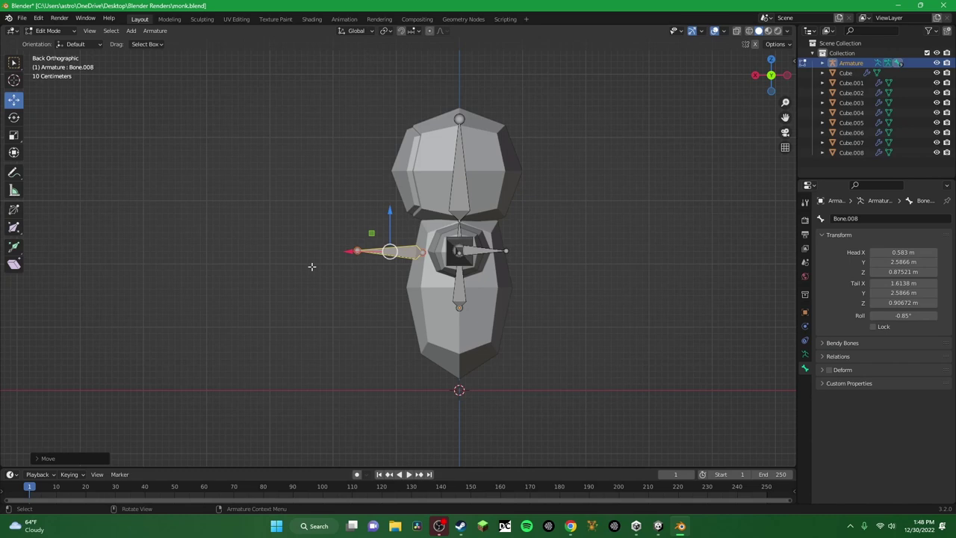
Switch to Pose Mode with the forearm bone selected and add an Inverse Kinematics constraint to it.
middle_click_drag(311, 267, 567, 298)
left_click(503, 274)
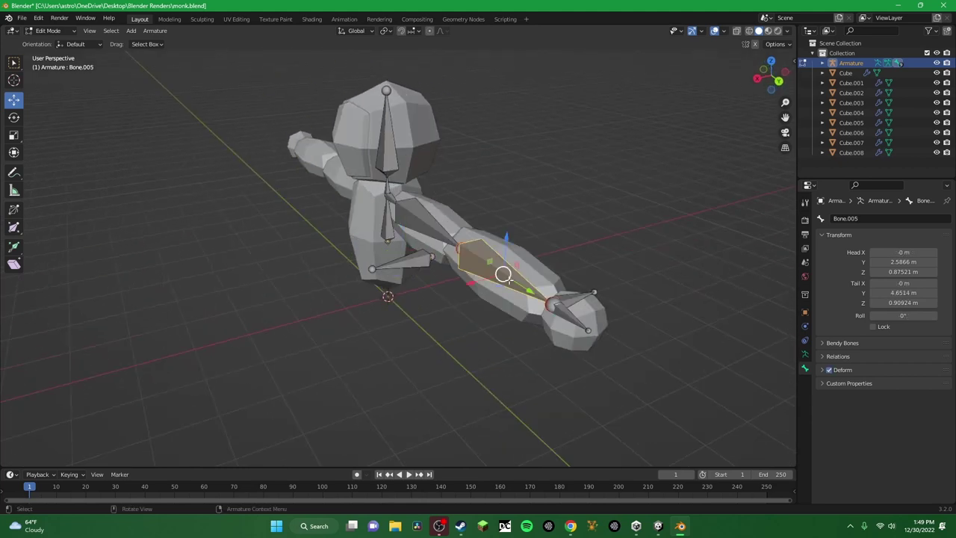
left_click(591, 304)
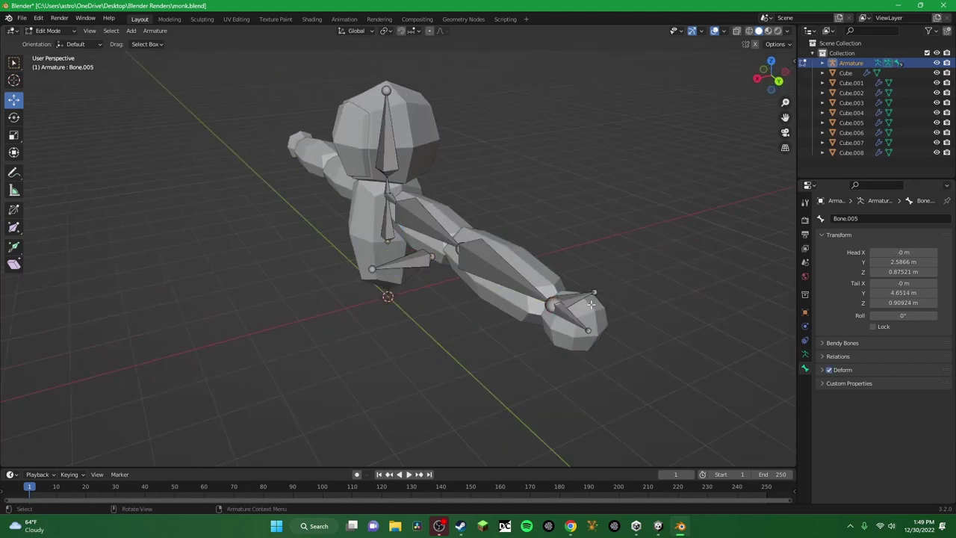
left_click(577, 298)
left_click(496, 270)
left_click(805, 354)
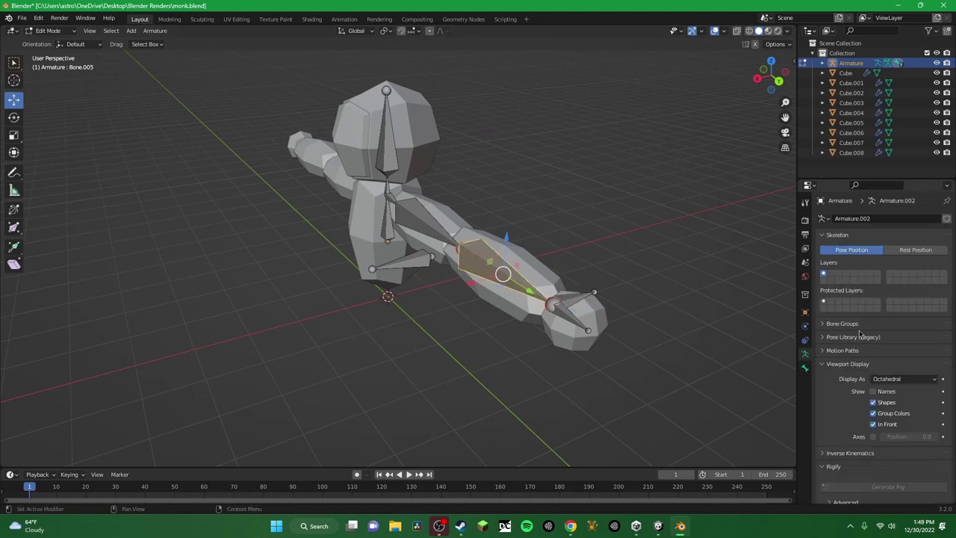
left_click(49, 31)
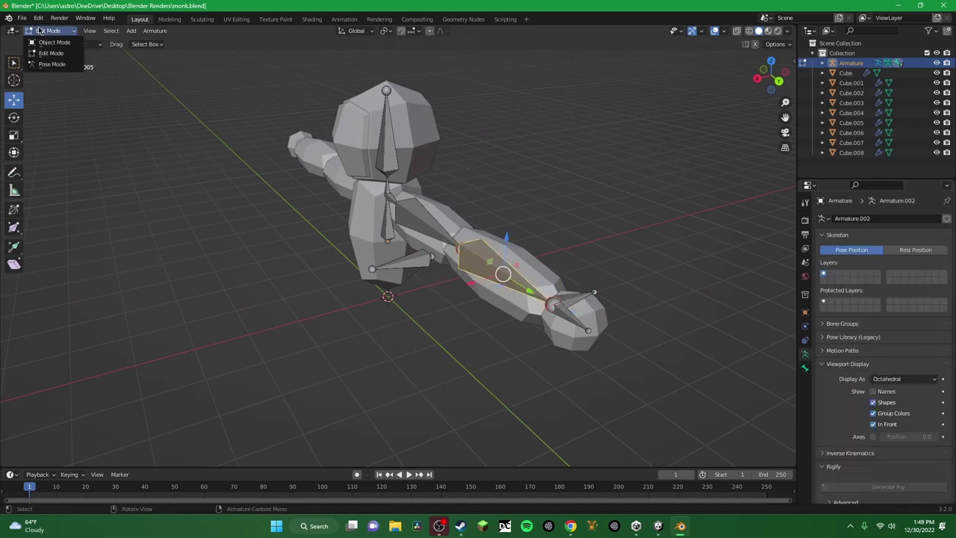
left_click(36, 66)
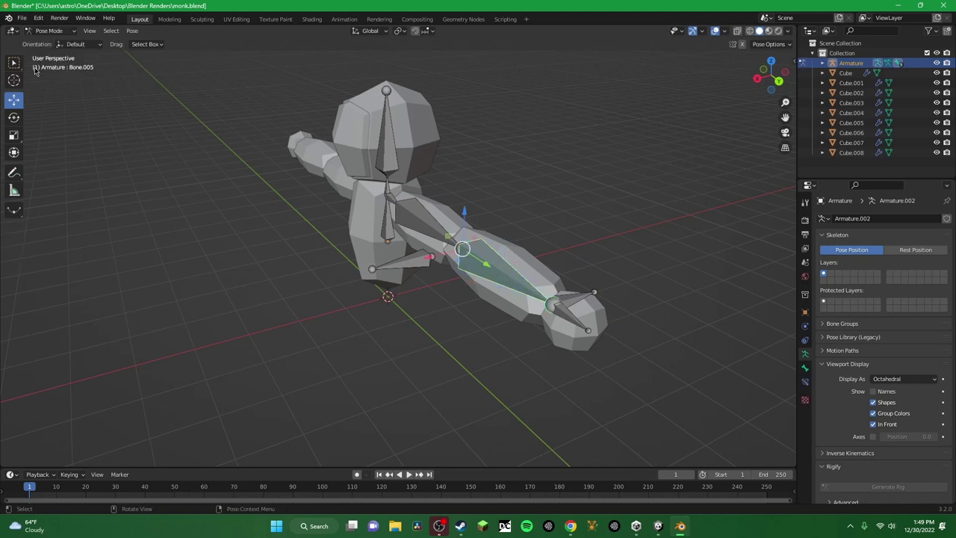
left_click(805, 382)
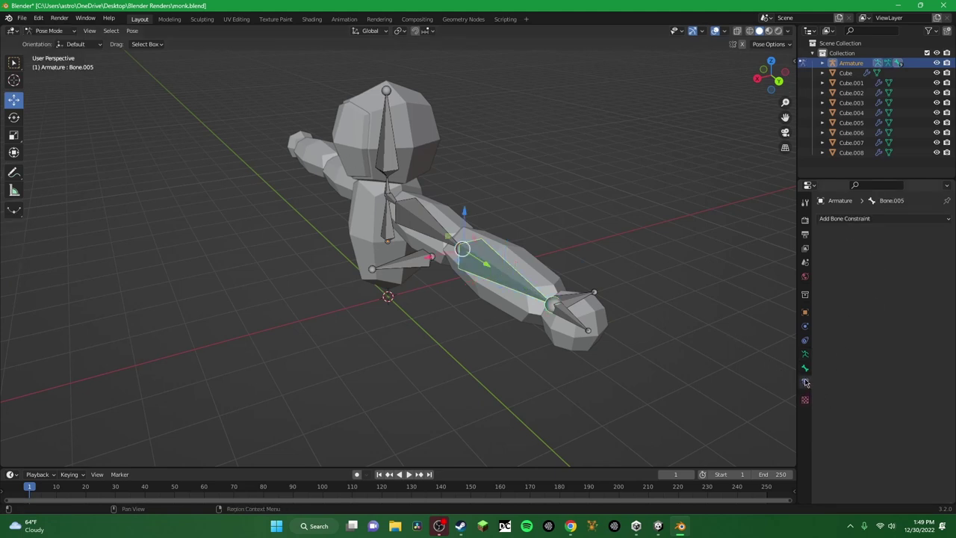
left_click(829, 221)
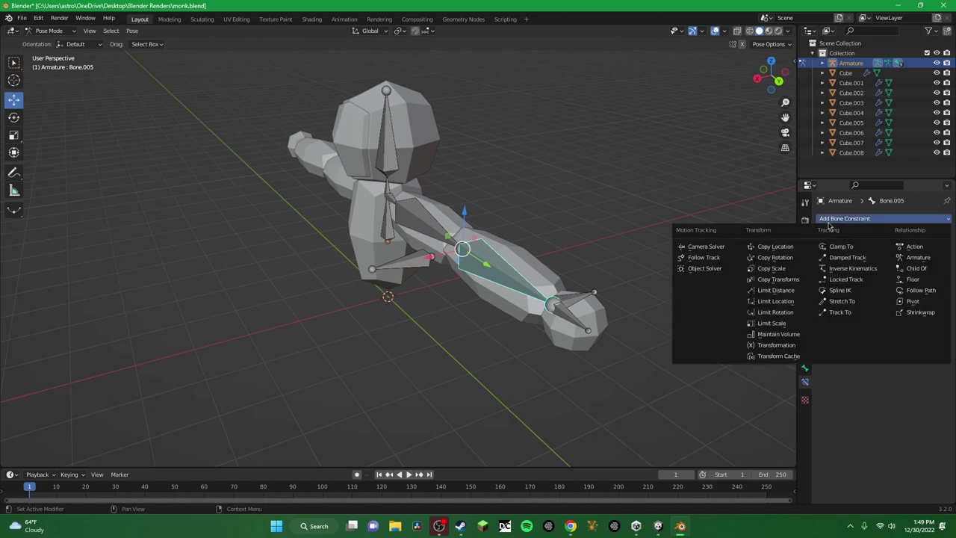
left_click(845, 266)
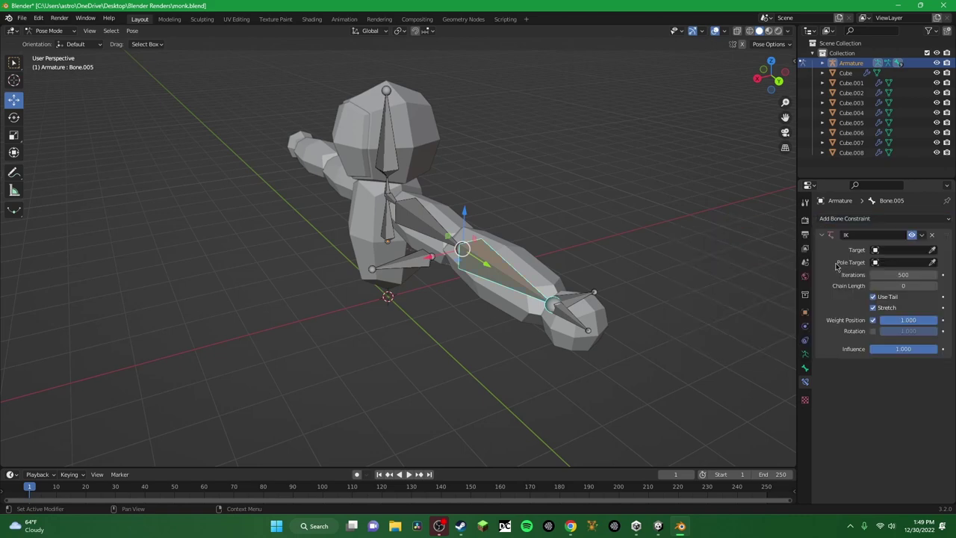
Rename the torso bone "root".
middle_click_drag(710, 269, 385, 248)
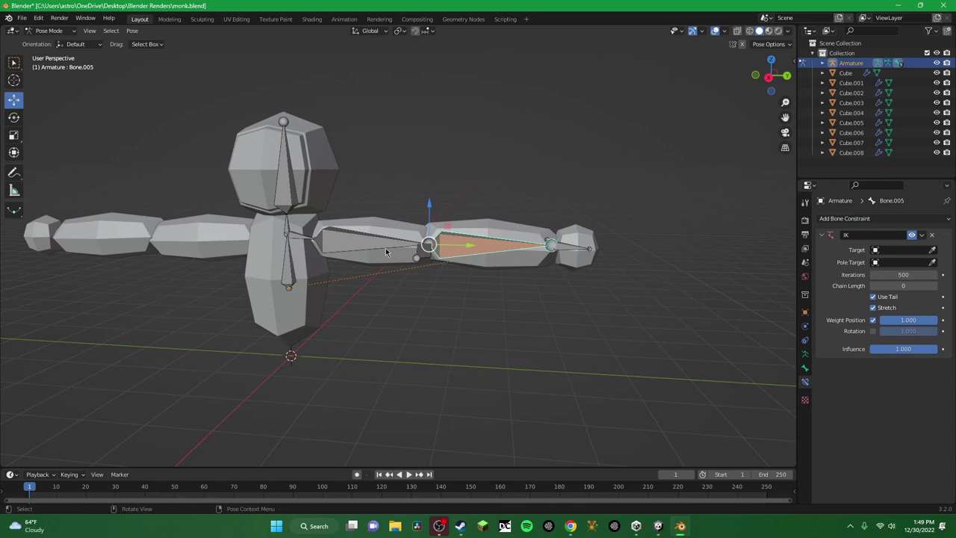
left_click(293, 235)
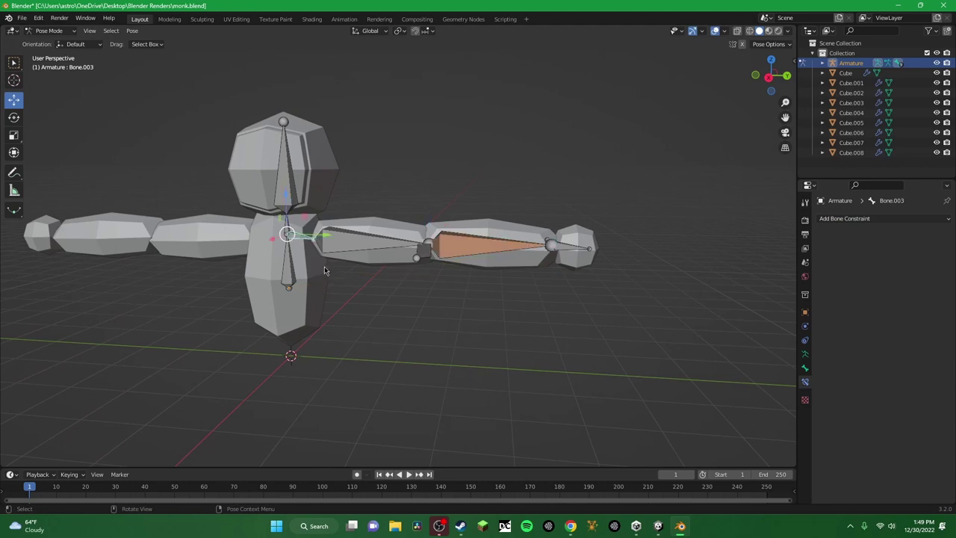
key("F2")
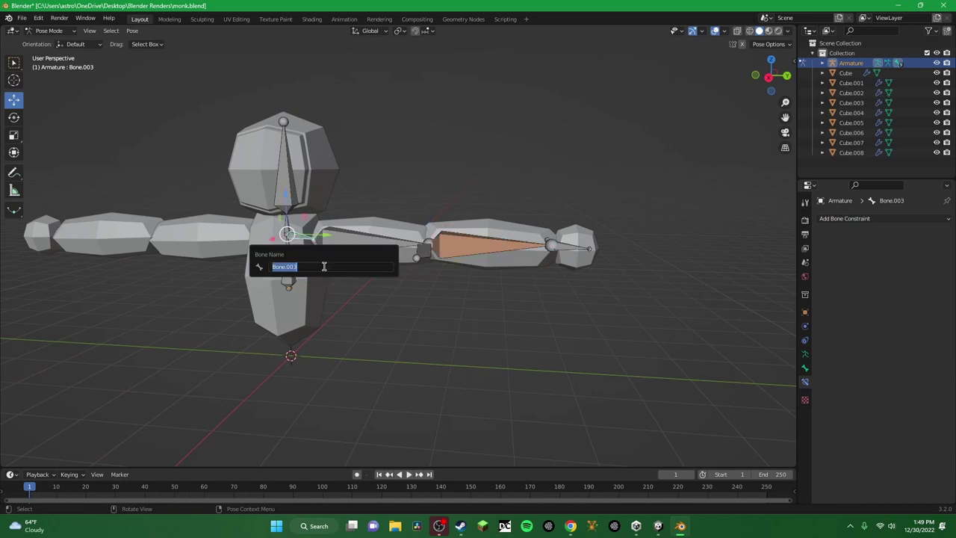
left_click(292, 275)
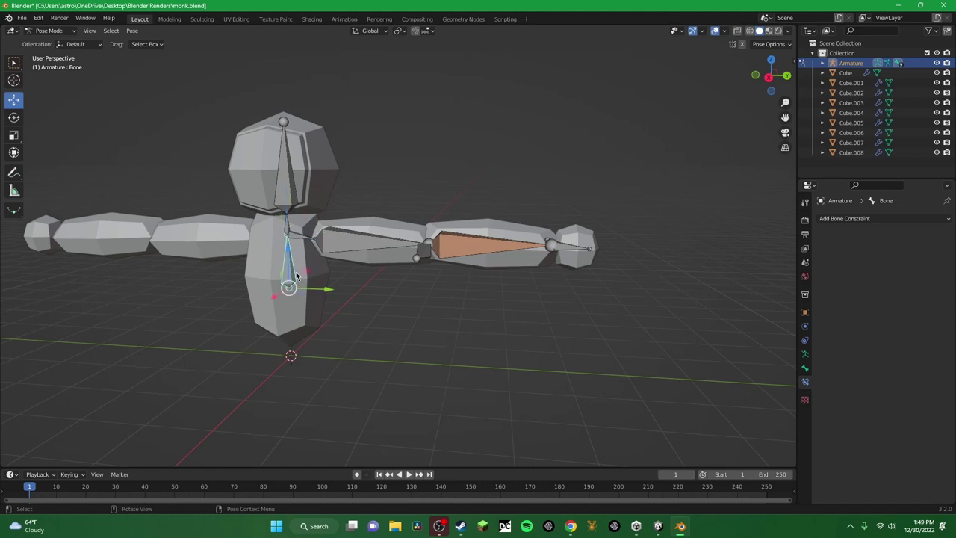
key("F2")
type("root")
key("Return")
Rename the short neck bone "neck" and the bone above it "head".
left_click(287, 231)
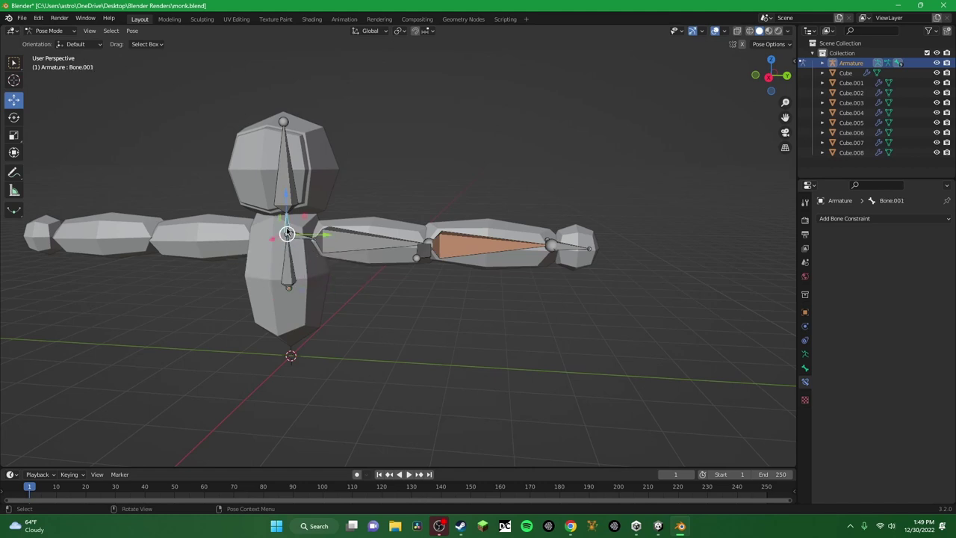
key("F2")
type("neck")
key("Return")
left_click(306, 185)
key("F2")
type("head")
key("Return")
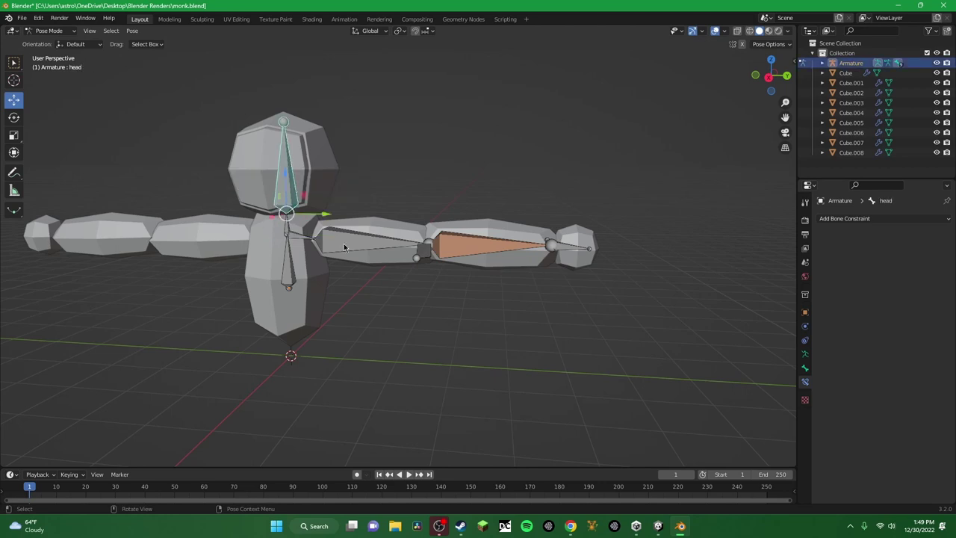
Rename the shoulder bone "shoulder" and the upper arm bone "upper".
left_click(293, 236)
key("F2")
type("shoulder")
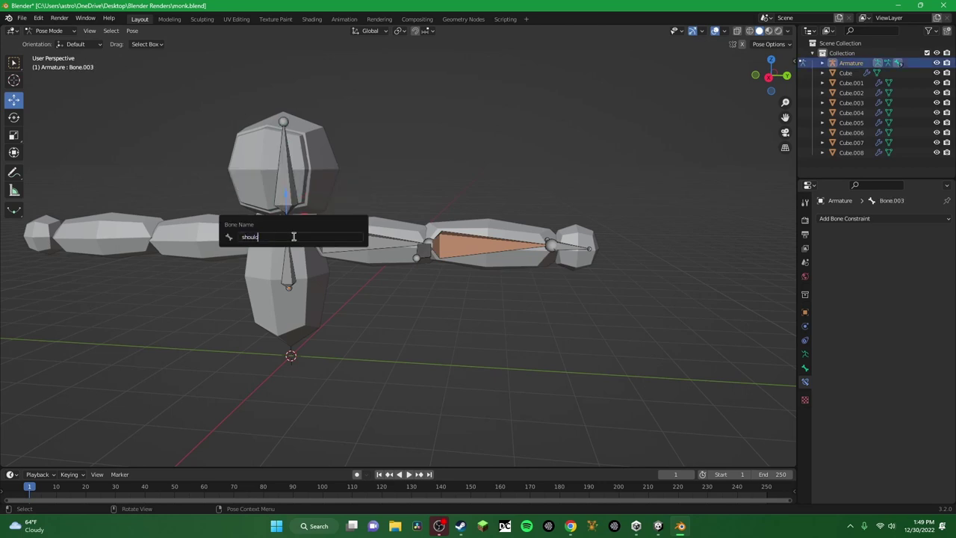
key("Return")
left_click(352, 239)
key("F2")
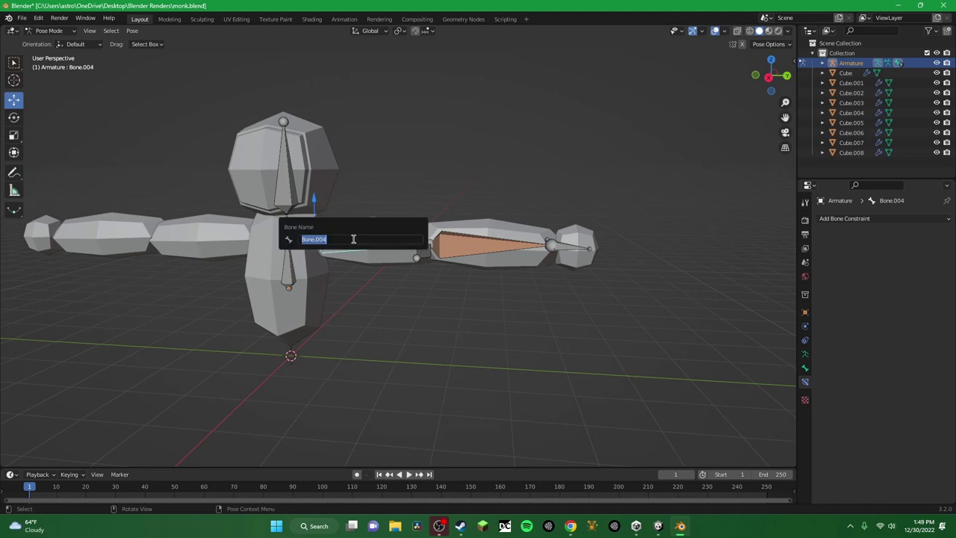
type("upper")
key("Return")
Rename the forearm bone "lowerarm" and the hand bone "hand".
left_click(462, 243)
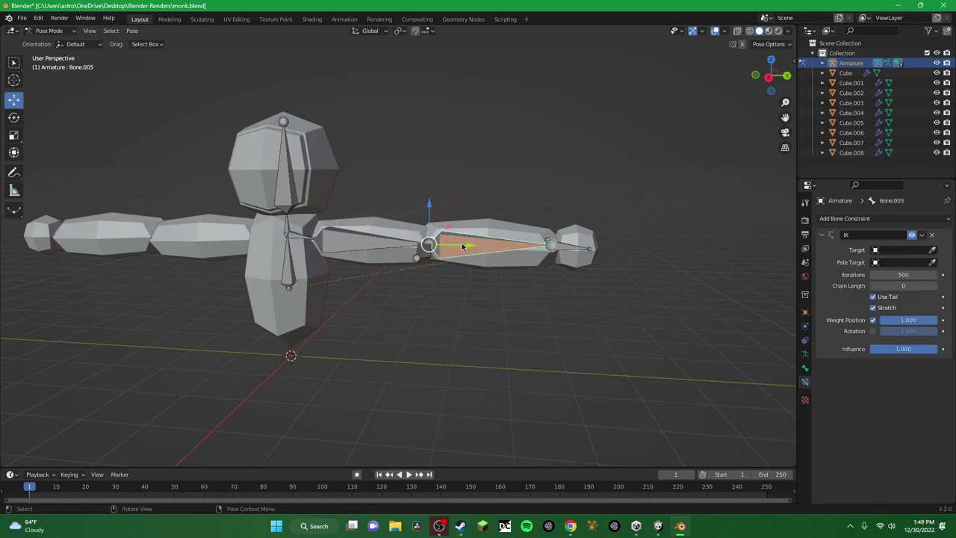
key("F2")
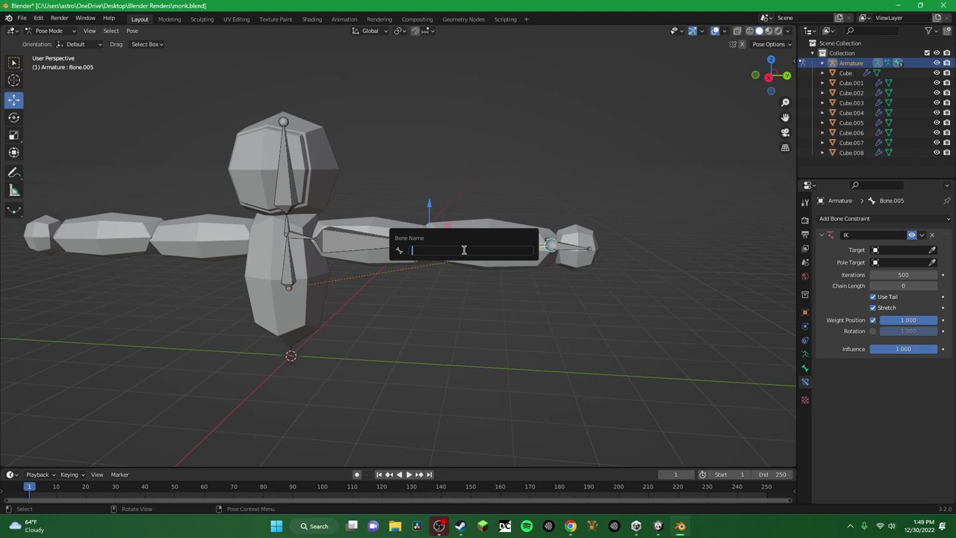
key("Return")
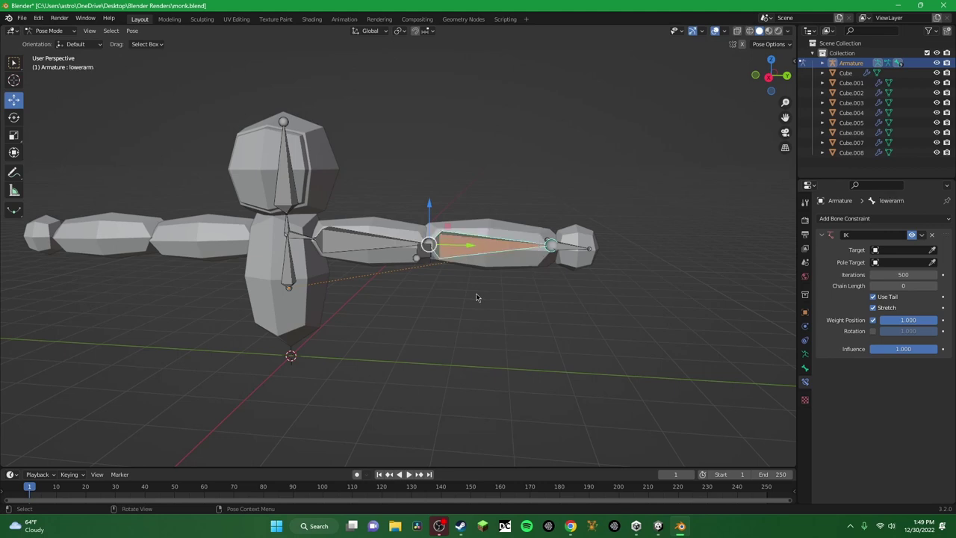
left_click(575, 250)
key("F2")
type("hand")
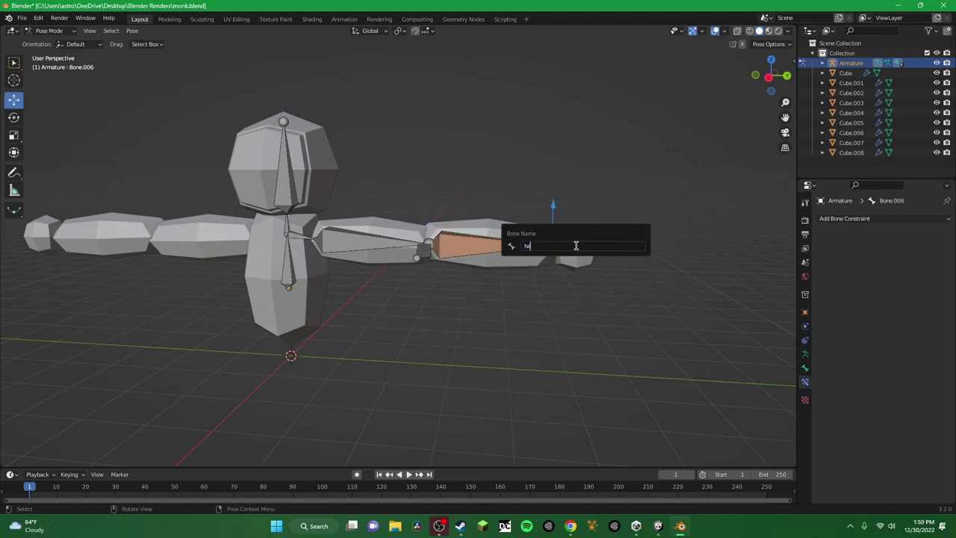
key("Return")
Rename the separate bone at the wrist "iktarget'" and the detached bone near the elbow "ikpole".
middle_click_drag(575, 250, 566, 318)
left_click(566, 319)
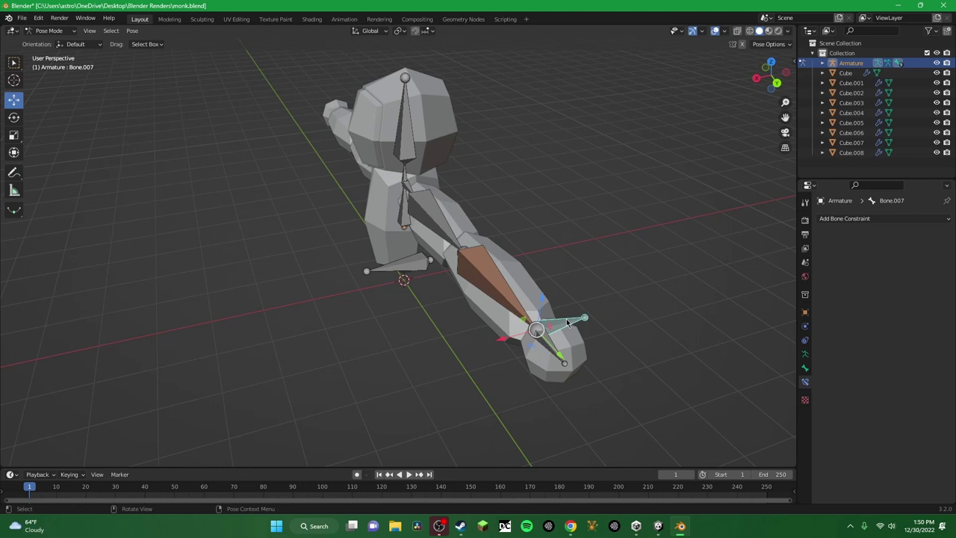
key("F2")
key("BackSpace")
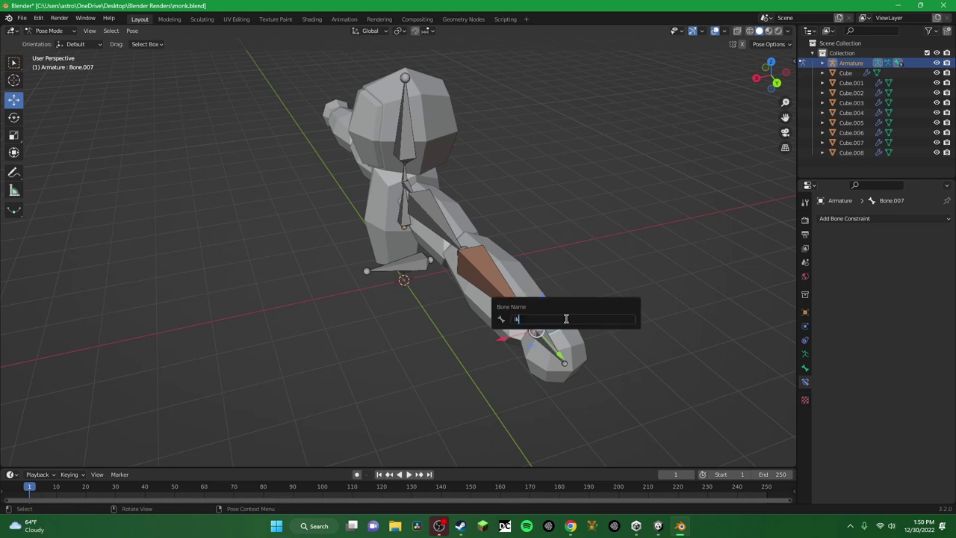
key("Return")
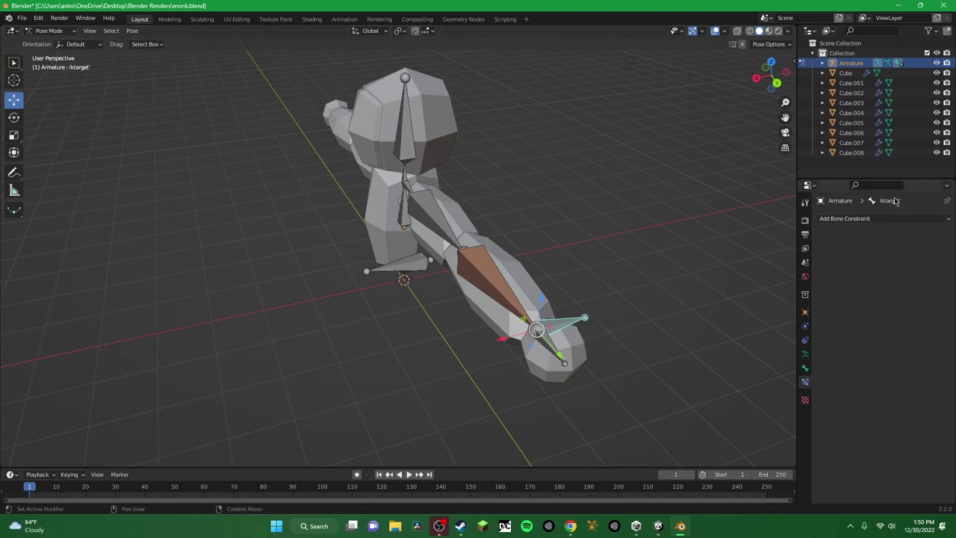
left_click(406, 271)
key("F2")
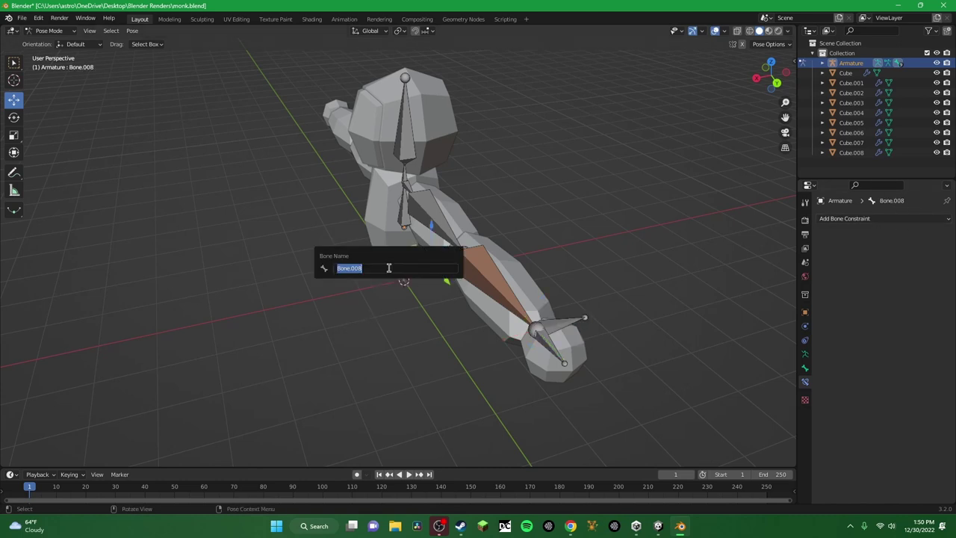
key("BackSpace")
key("Return")
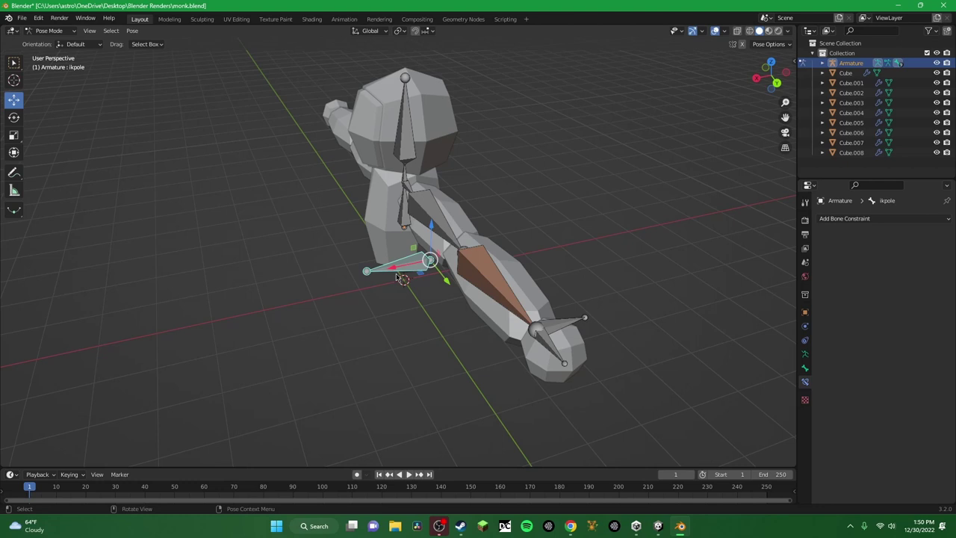
Set the lowerarm bone's IK constraint target to Armature with the bone iktarget'.
middle_click_drag(785, 347, 706, 333)
left_click(442, 335)
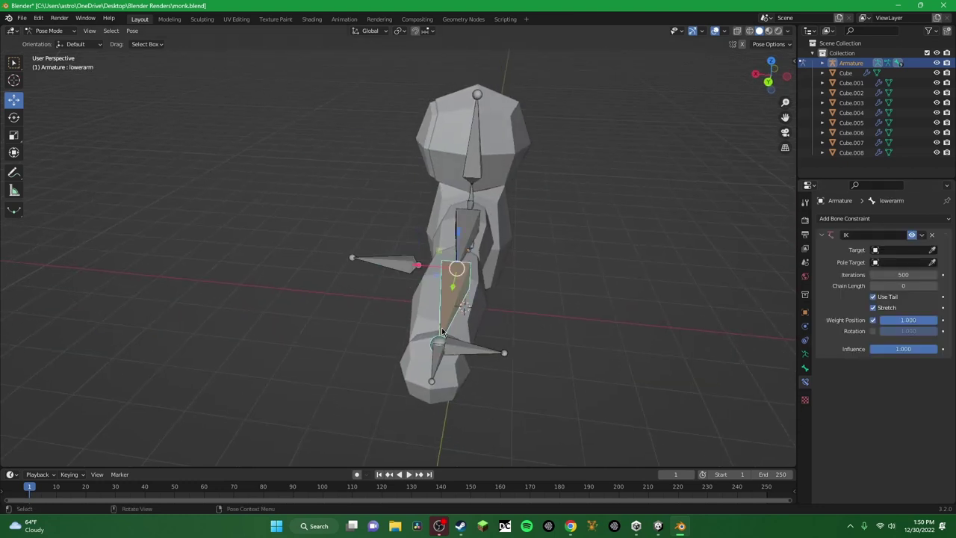
left_click(881, 250)
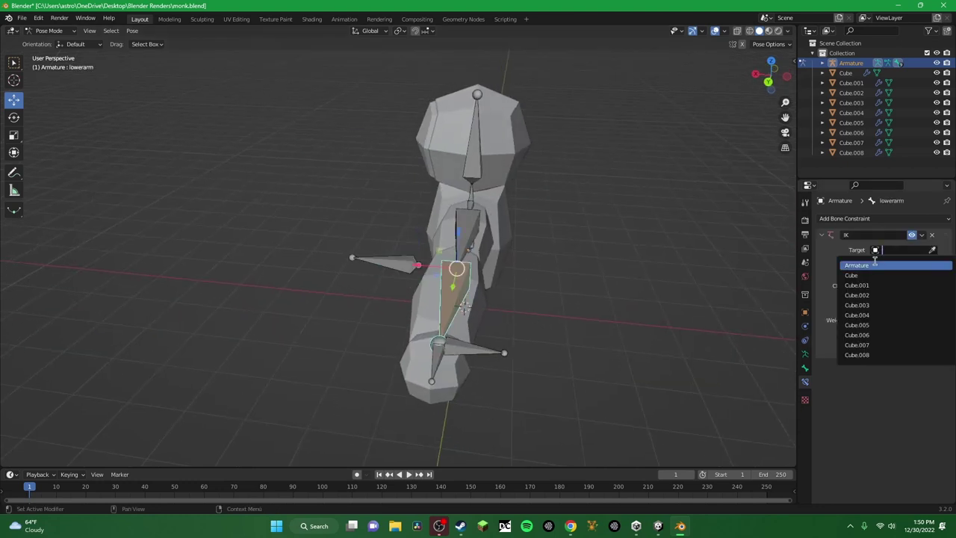
left_click(871, 265)
left_click(885, 262)
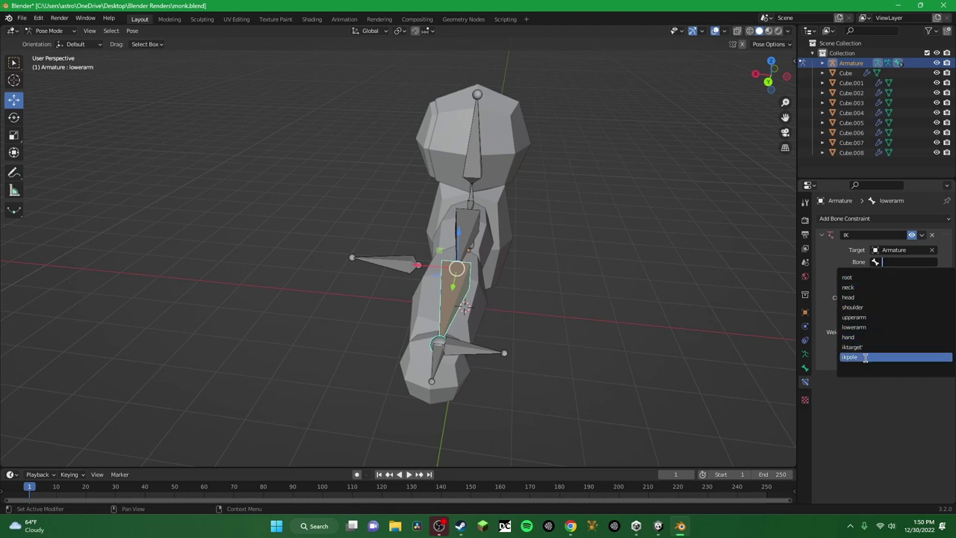
left_click(855, 348)
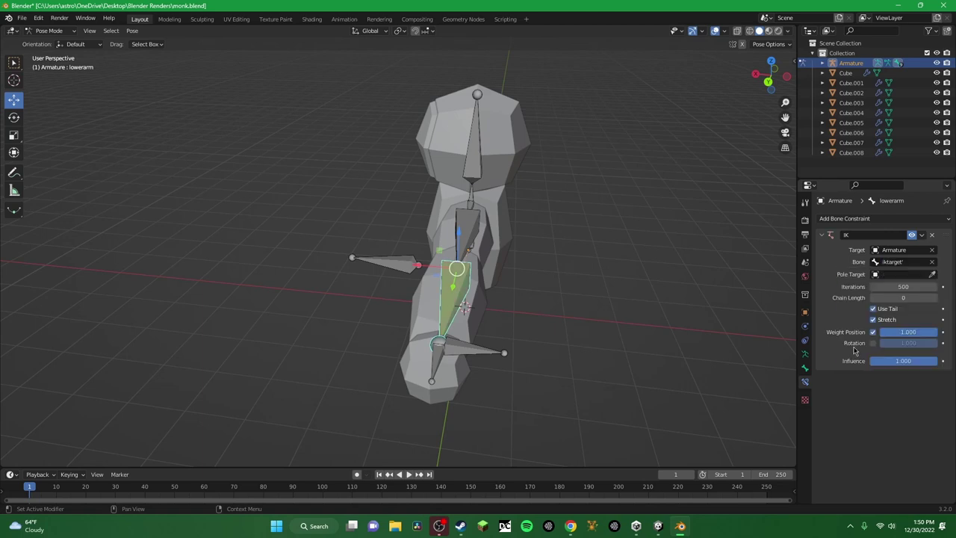
Set the IK constraint's pole target to Armature with the bone ikpole.
left_click(907, 274)
left_click(876, 287)
left_click(875, 287)
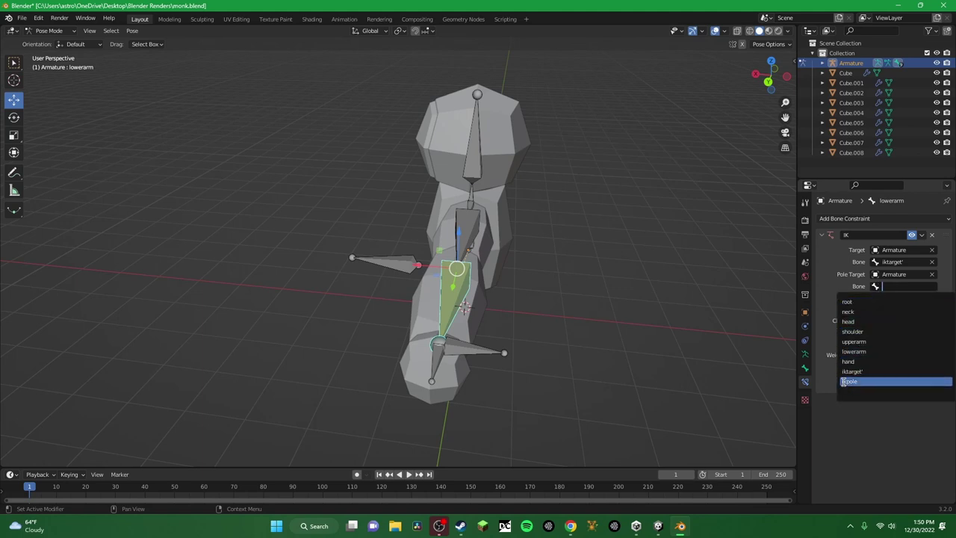
left_click(870, 381)
Set the lowerarm IK constraint's chain length to 2 and select the hand bone.
middle_click_drag(516, 267, 404, 236)
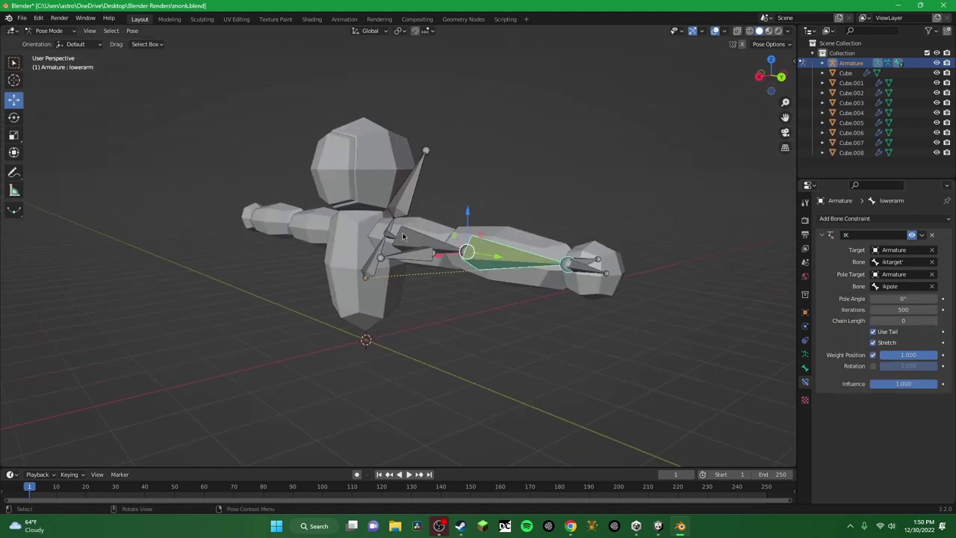
middle_click_drag(532, 270, 504, 257)
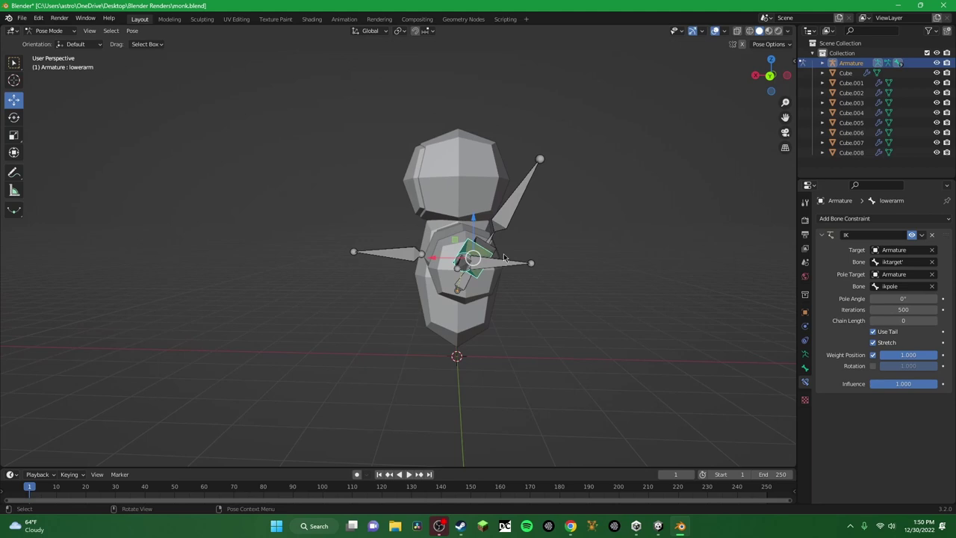
middle_click_drag(591, 313, 660, 329)
left_click(892, 322)
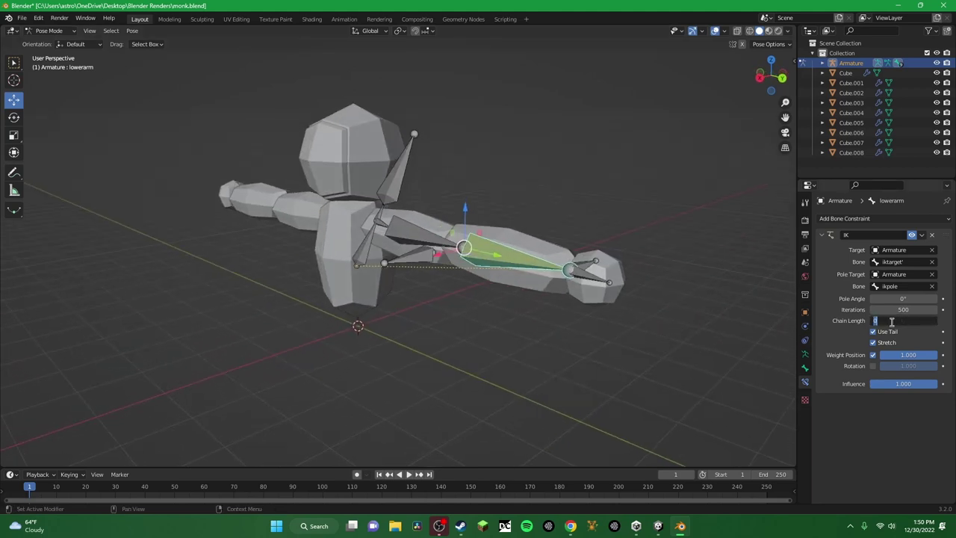
key("Return")
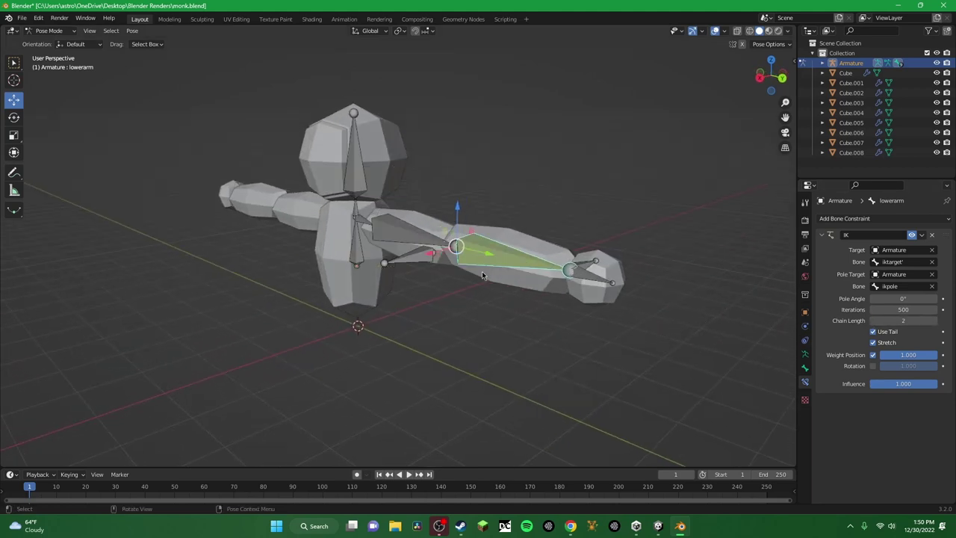
left_click(597, 276)
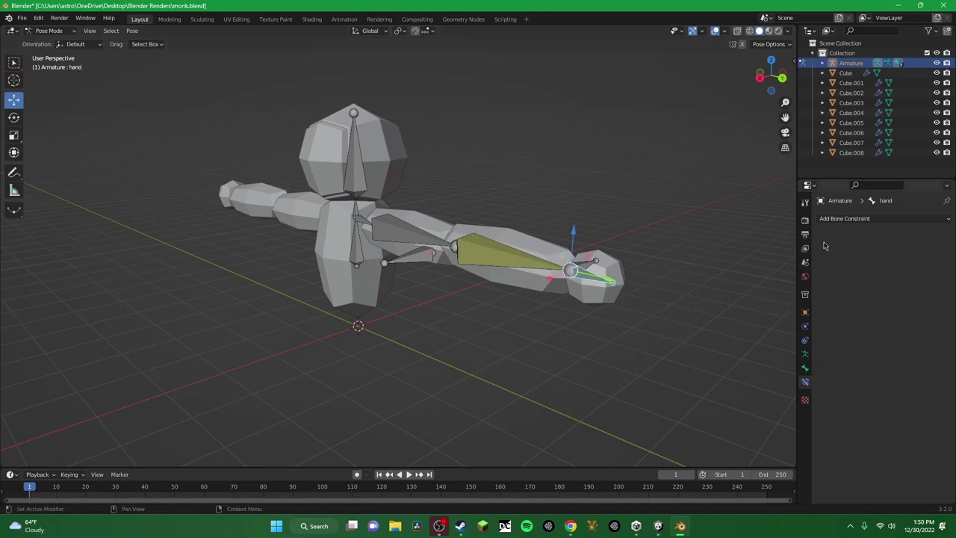
left_click(838, 219)
left_click(777, 247)
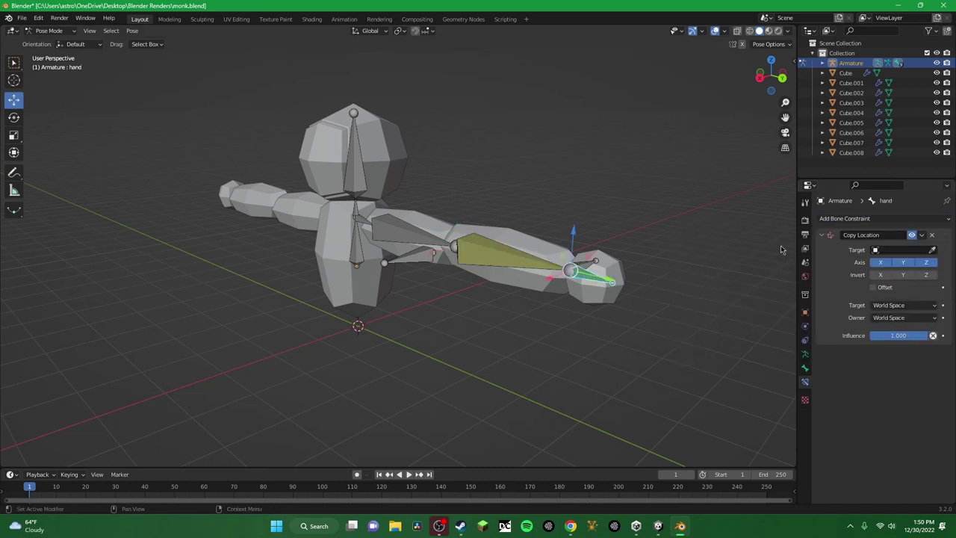
right_click(841, 228)
left_click(932, 235)
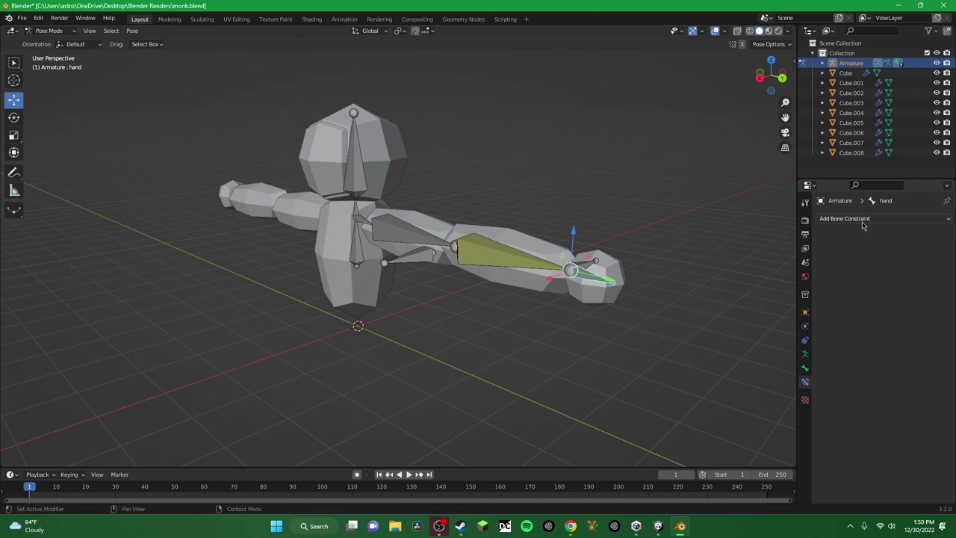
Add a Copy Rotation constraint to the hand bone, targeting Armature with the bone iktarget'.
left_click(863, 221)
left_click(777, 257)
left_click(902, 250)
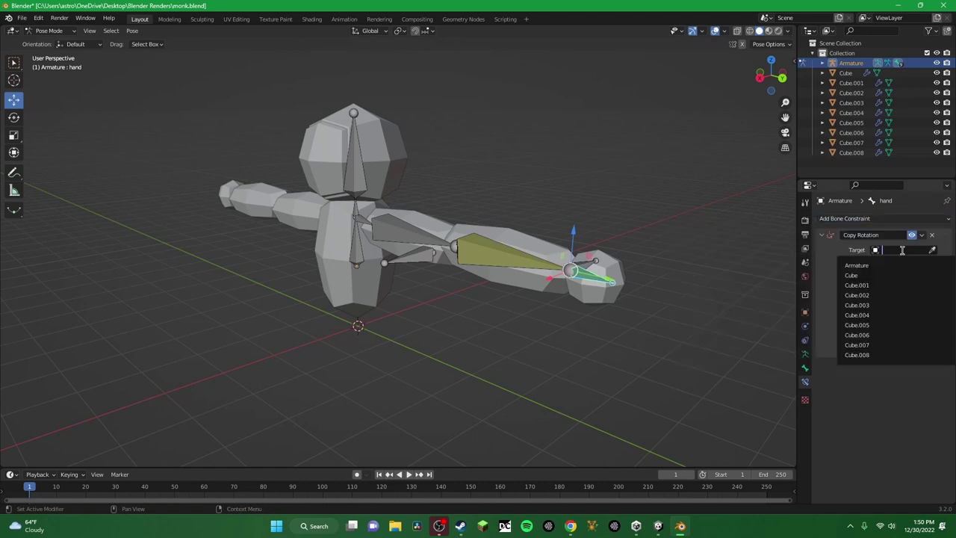
left_click(881, 265)
left_click(899, 263)
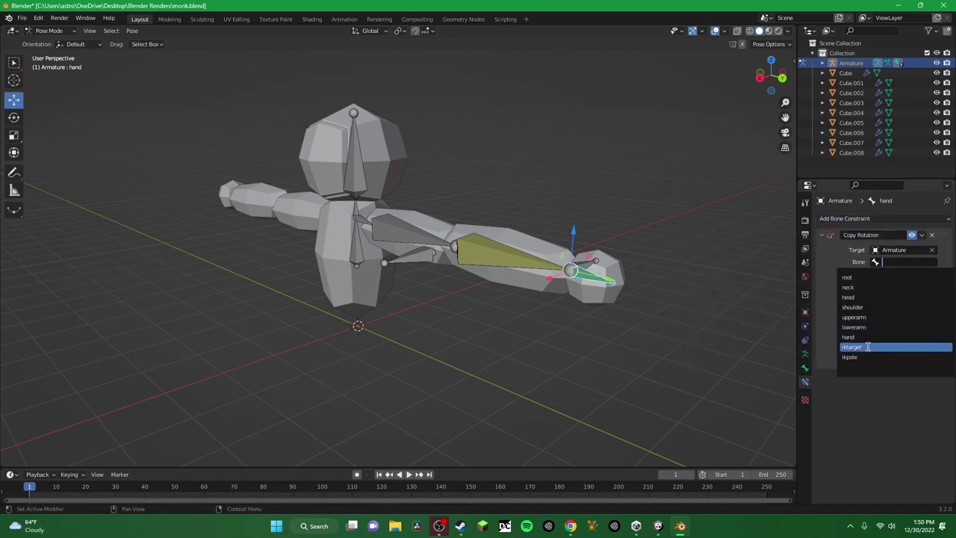
left_click(868, 346)
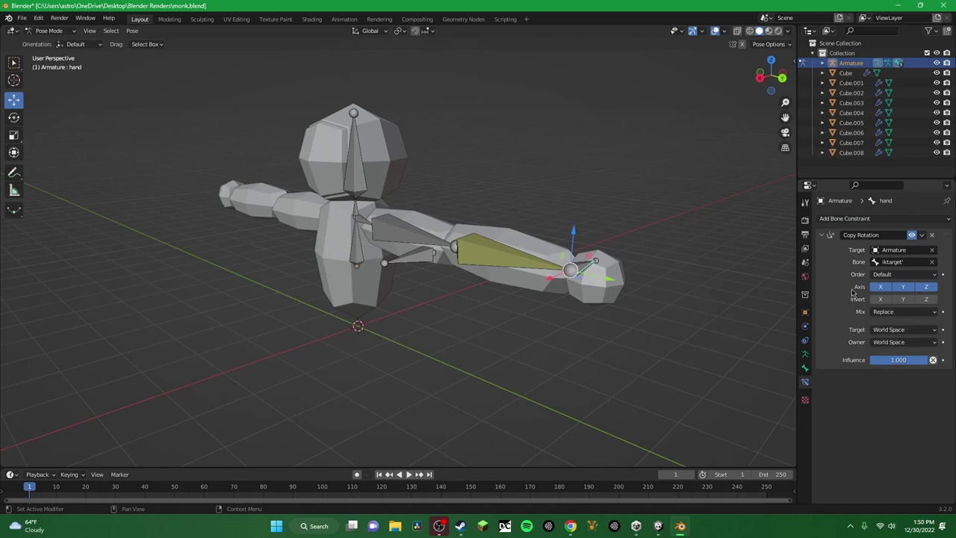
Invert the X and Y axes of the hand's Copy Rotation constraint and set both target and owner to Local Space.
middle_click_drag(620, 299, 582, 292)
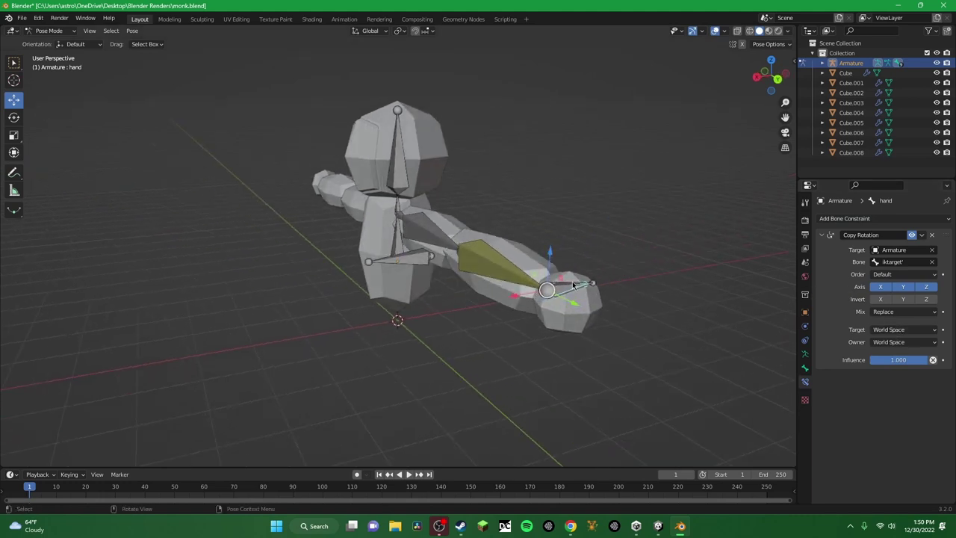
left_click(885, 300)
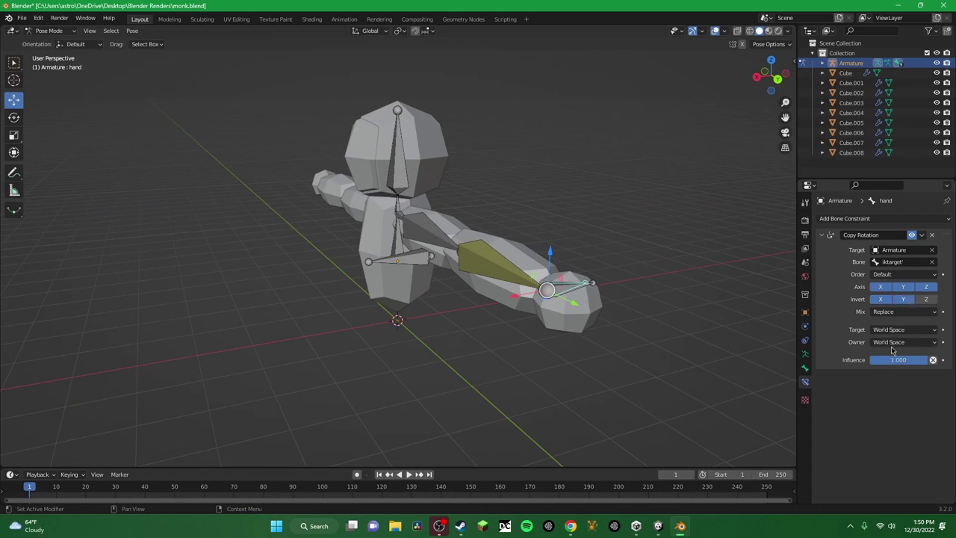
left_click(889, 331)
left_click(855, 395)
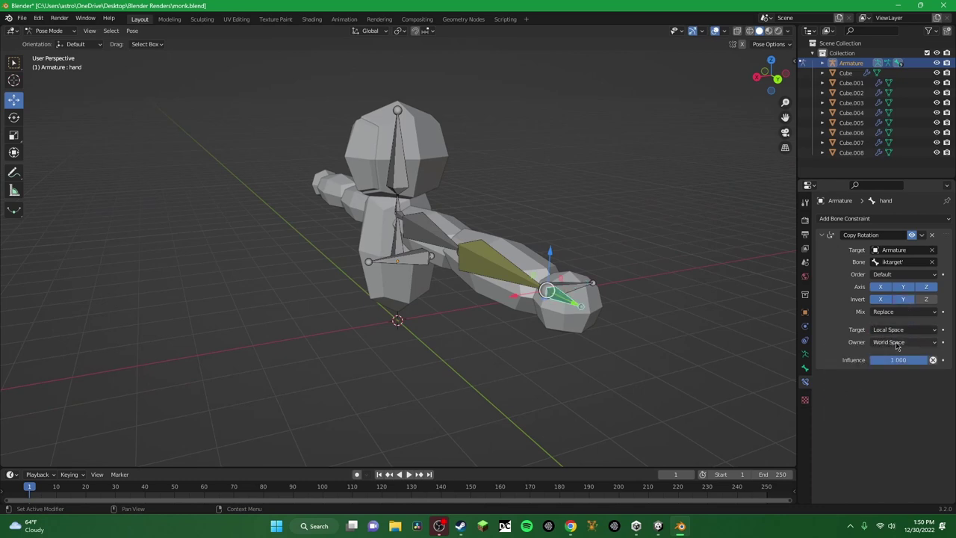
left_click(897, 342)
left_click(886, 402)
middle_click_drag(673, 336, 611, 330)
left_click(575, 274)
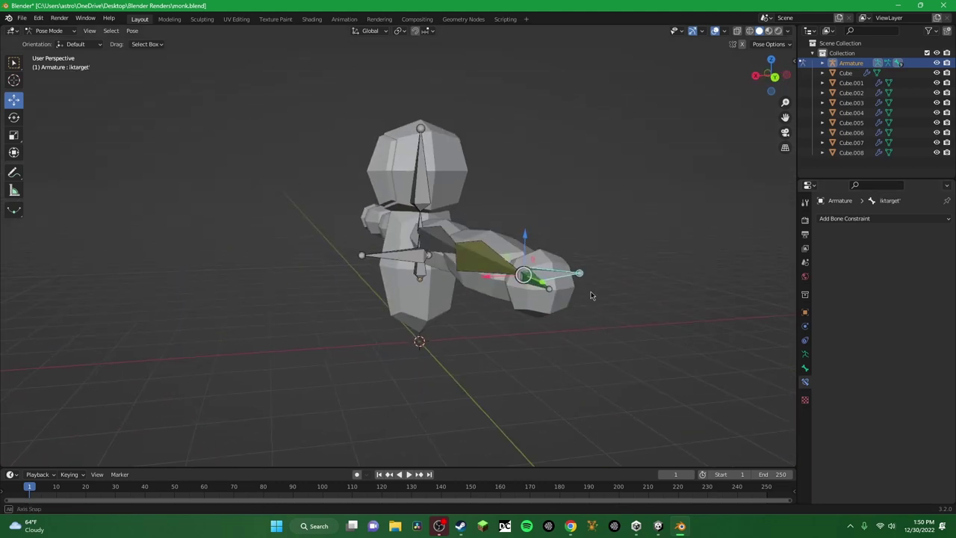
middle_click_drag(590, 295, 605, 288)
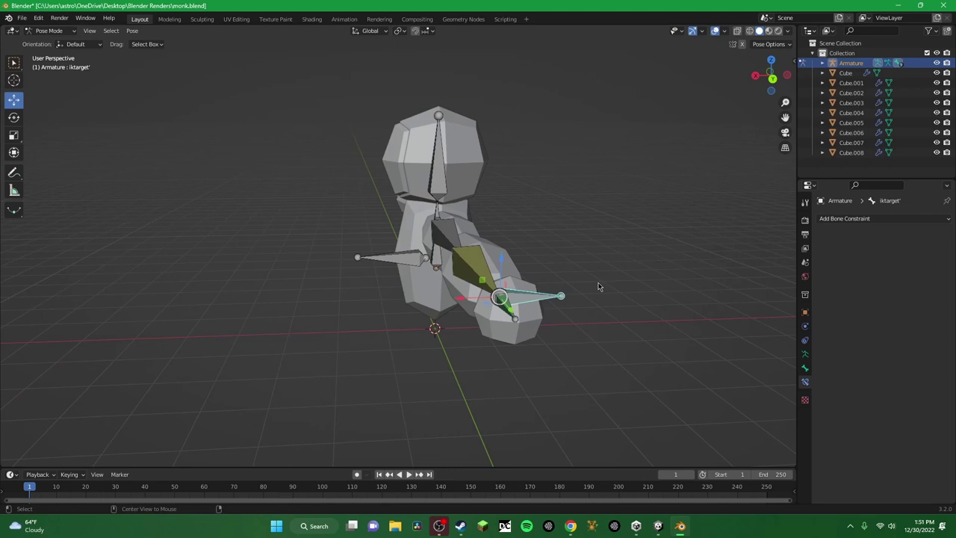
key("alt+p")
left_click(626, 173)
left_click(535, 292)
middle_click_drag(682, 190, 554, 243)
left_click_drag(551, 247, 468, 153)
middle_click_drag(468, 152, 447, 209)
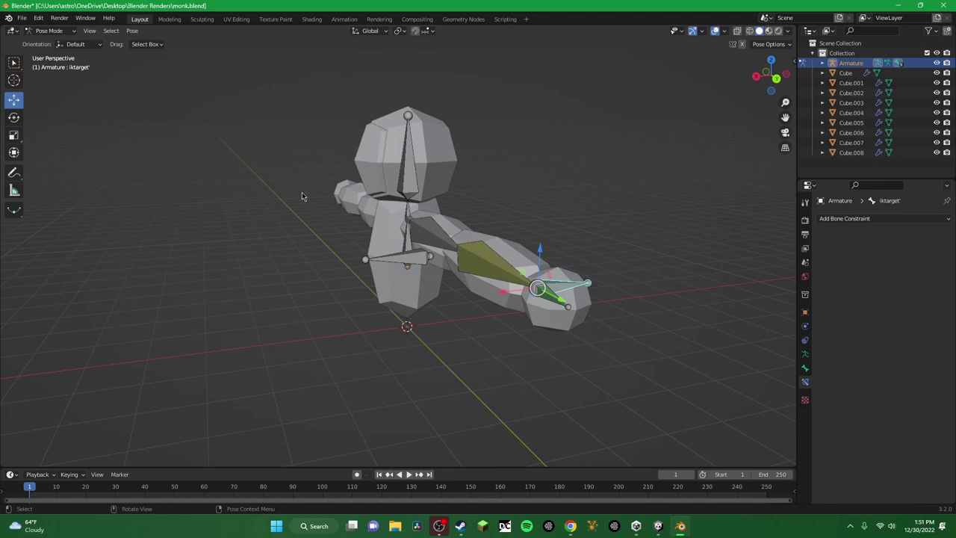
In Edit Mode, select the arm's shoulder, upperarm, lowerarm and hand bones together with ikpole and iktarget'.
middle_click_drag(301, 195, 456, 224)
left_click(49, 31)
left_click(49, 52)
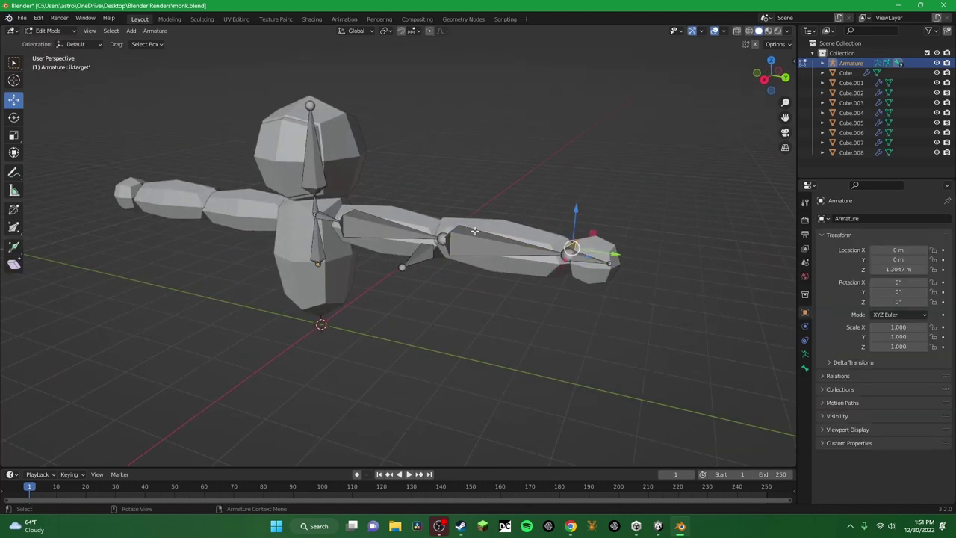
left_click(474, 232)
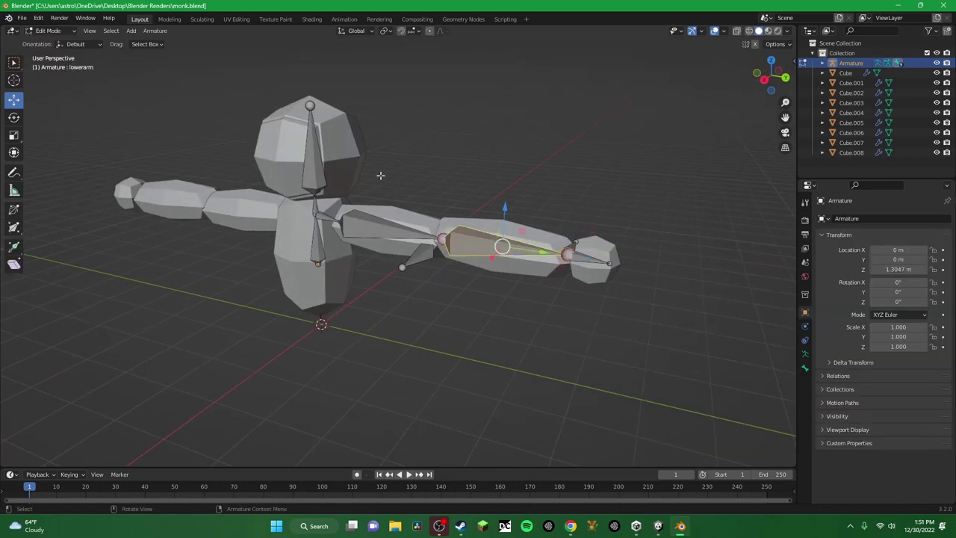
left_click(331, 221, "shift")
left_click(391, 231, "shift")
left_click(393, 229, "shift")
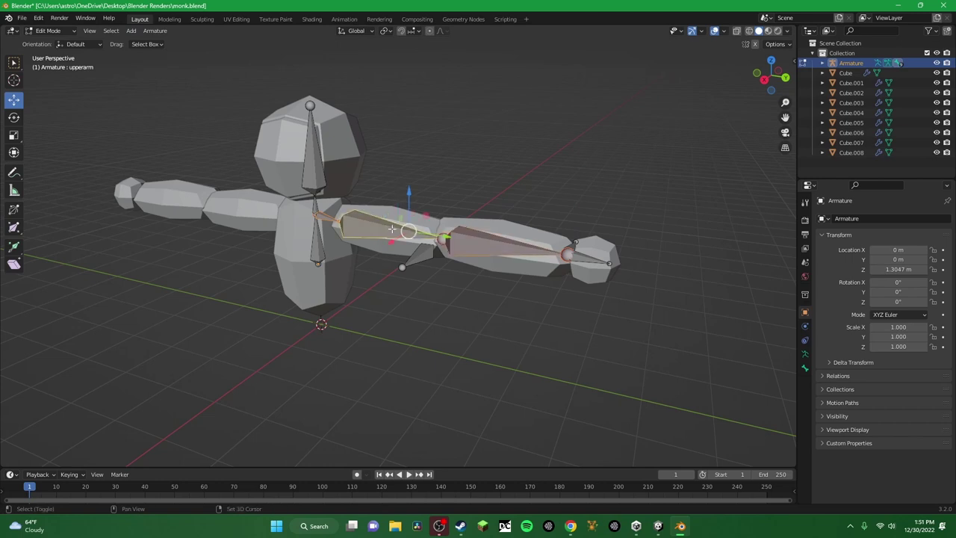
left_click(554, 255, "shift")
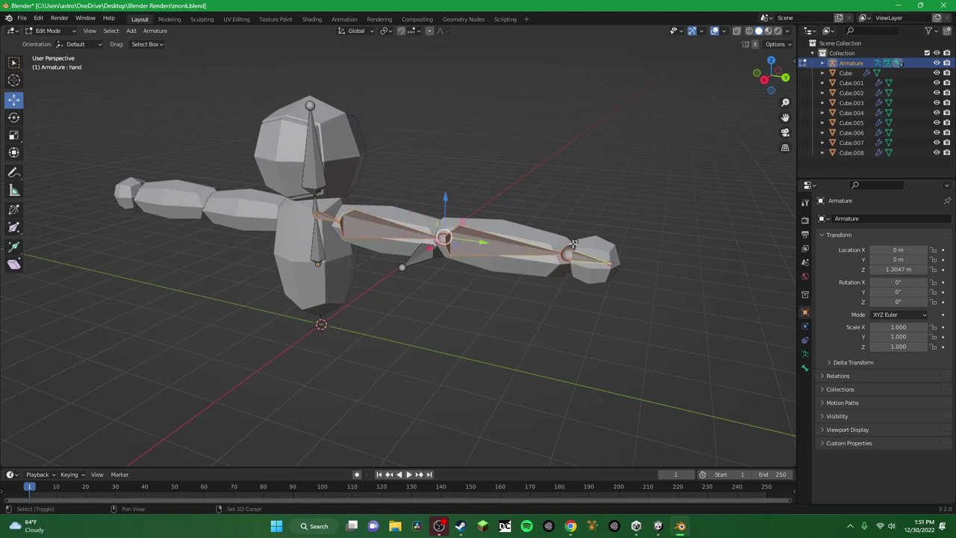
left_click(409, 256, "shift")
middle_click_drag(409, 256, 495, 259)
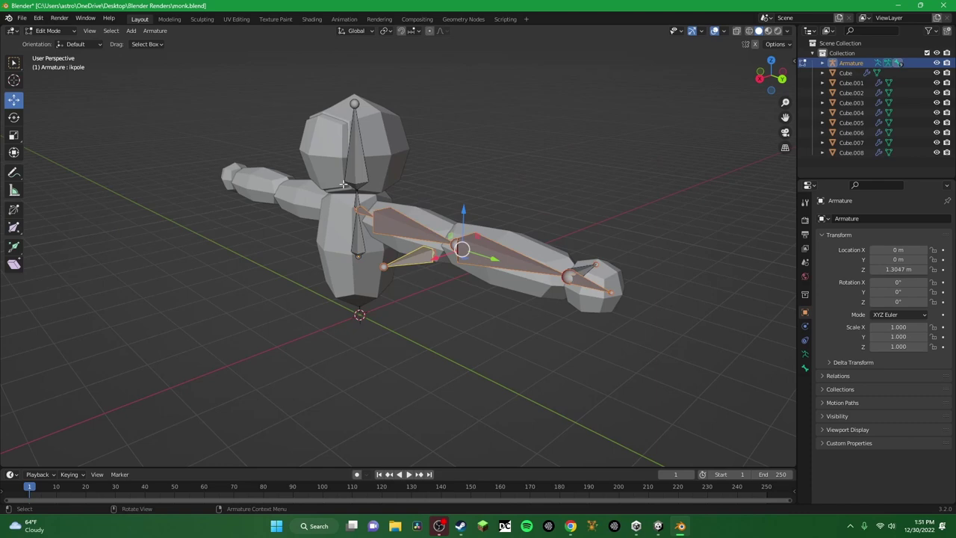
middle_click_drag(657, 294, 599, 313)
left_click(571, 299, "shift")
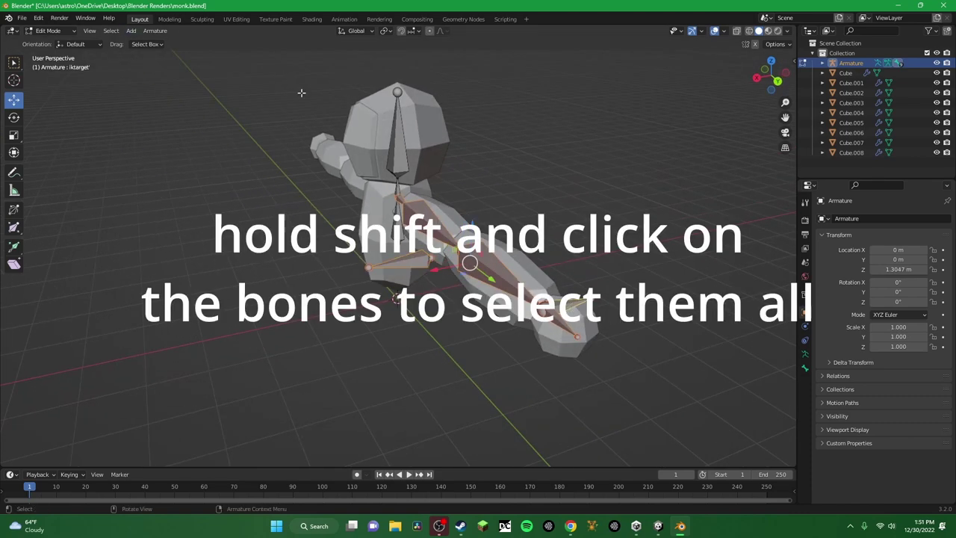
Auto-name the selected arm bones by left/right axis.
middle_click_drag(385, 209, 438, 185)
left_click(154, 30)
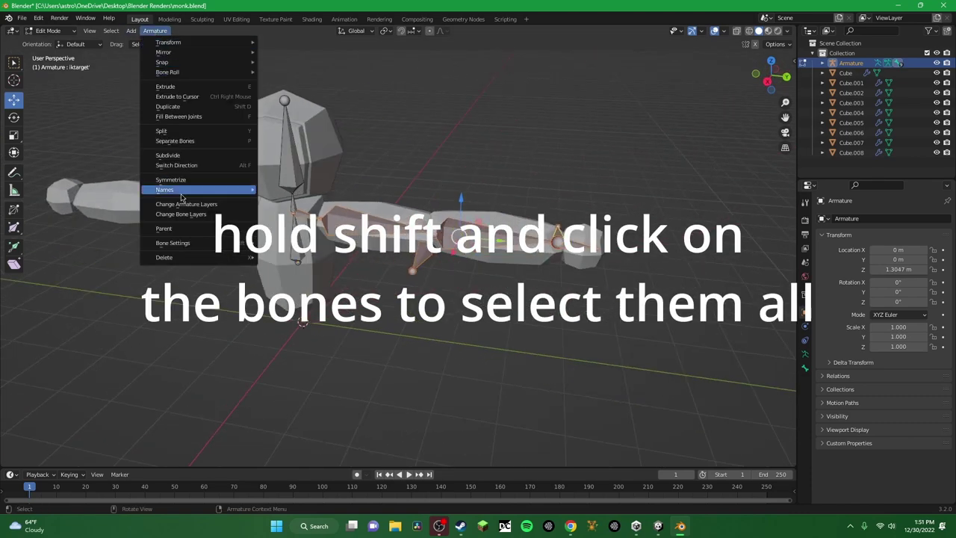
mouse_move(231, 189)
left_click(324, 191)
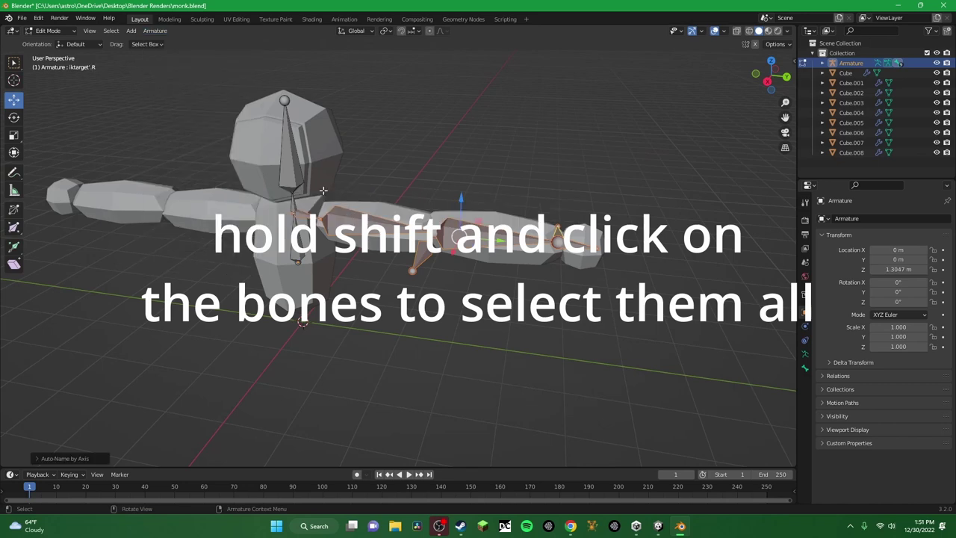
Symmetrize the selected arm bones to create the opposite-side set.
left_click(161, 32)
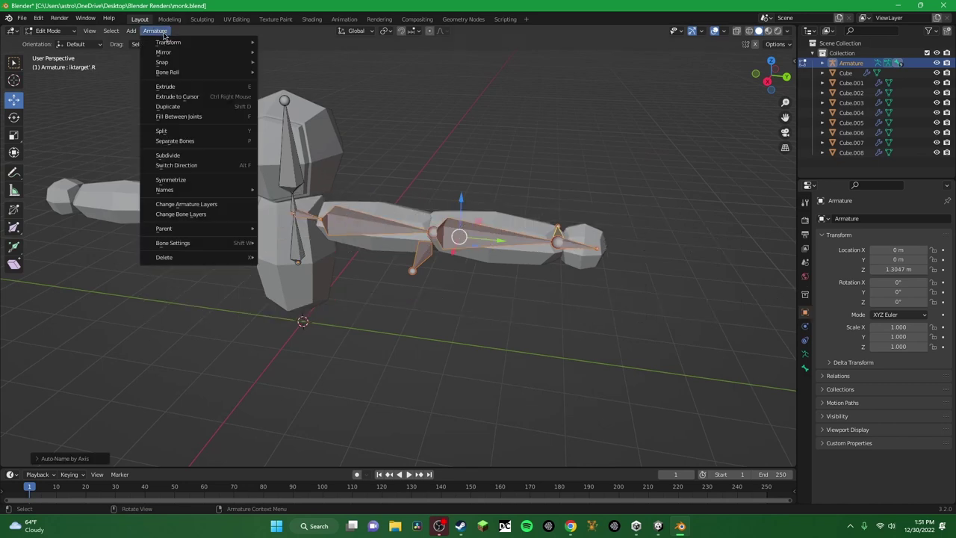
left_click(171, 179)
middle_click_drag(423, 220, 400, 225)
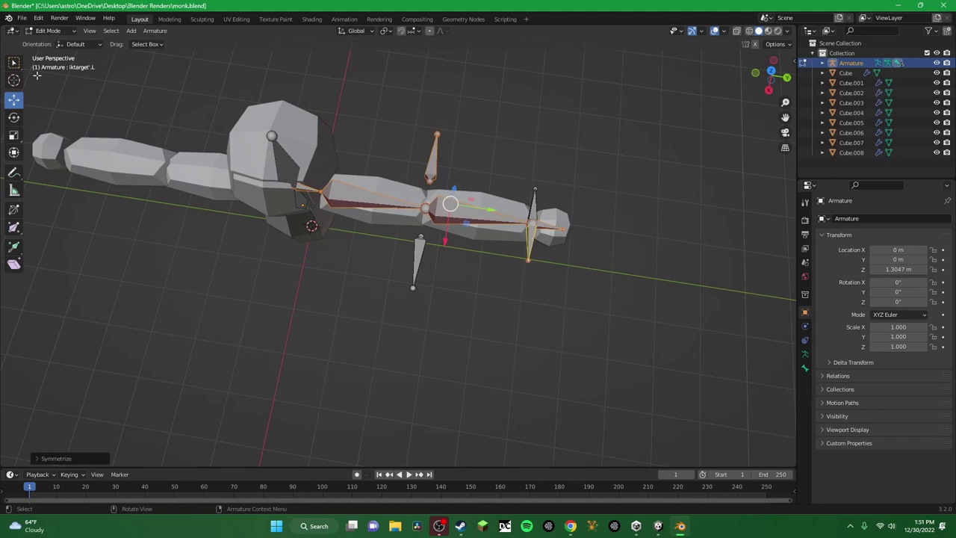
Rotate the symmetrized .L arm bones about half a turn around the Z axis.
left_click(13, 116)
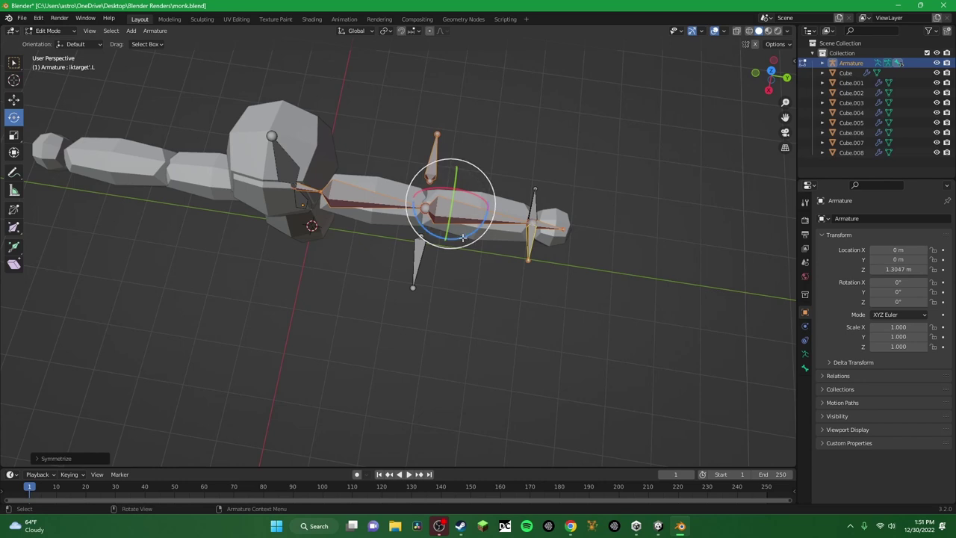
left_click_drag(464, 239, 375, 139)
middle_click_drag(384, 139, 367, 85)
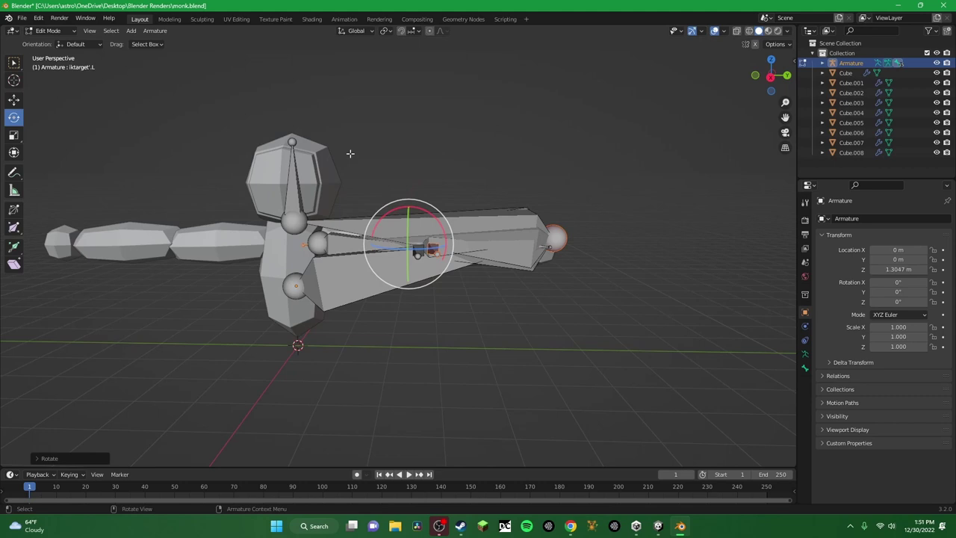
Move the rotated .L arm bones along the Y axis until they line up with the opposite arm mesh.
left_click(13, 99)
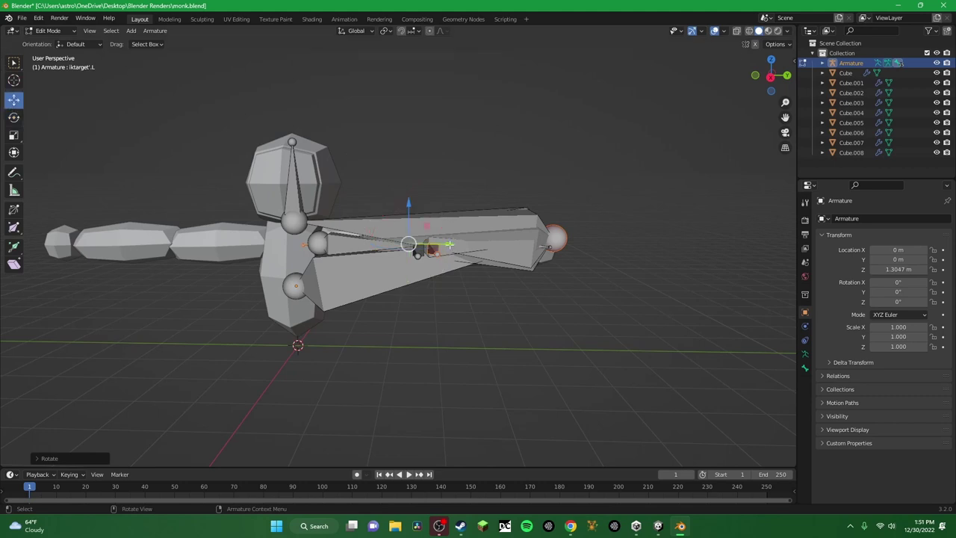
left_click_drag(449, 244, 161, 241)
middle_click_drag(161, 241, 363, 250)
left_click_drag(327, 237, 324, 238)
middle_click_drag(487, 239, 529, 239)
middle_click_drag(648, 245, 511, 254)
left_click(458, 254)
left_click_drag(449, 243, 420, 243)
Select the inner shoulder joints near the torso and move them into alignment with the body and both arms.
middle_click_drag(417, 243, 569, 301)
left_click(473, 285)
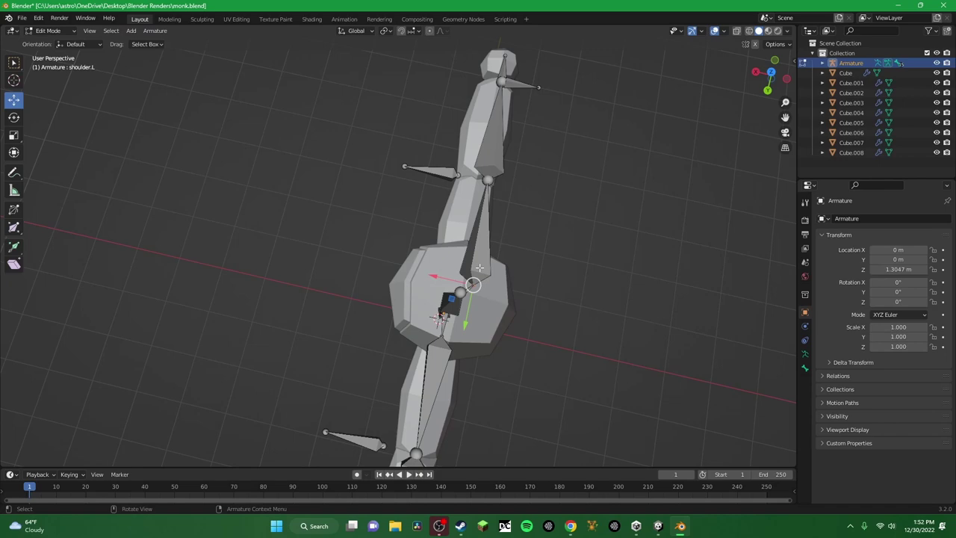
left_click(460, 292)
middle_click_drag(460, 292, 403, 277)
left_click(397, 262)
left_click(454, 258, "shift")
left_click(562, 240, "shift")
left_click(487, 239, "shift")
left_click_drag(517, 235, 500, 228)
middle_click_drag(501, 229, 515, 247)
In Object Mode, select all the Cube meshes with the Armature active and parent them to the Armature, then clear the selection.
left_click(47, 30)
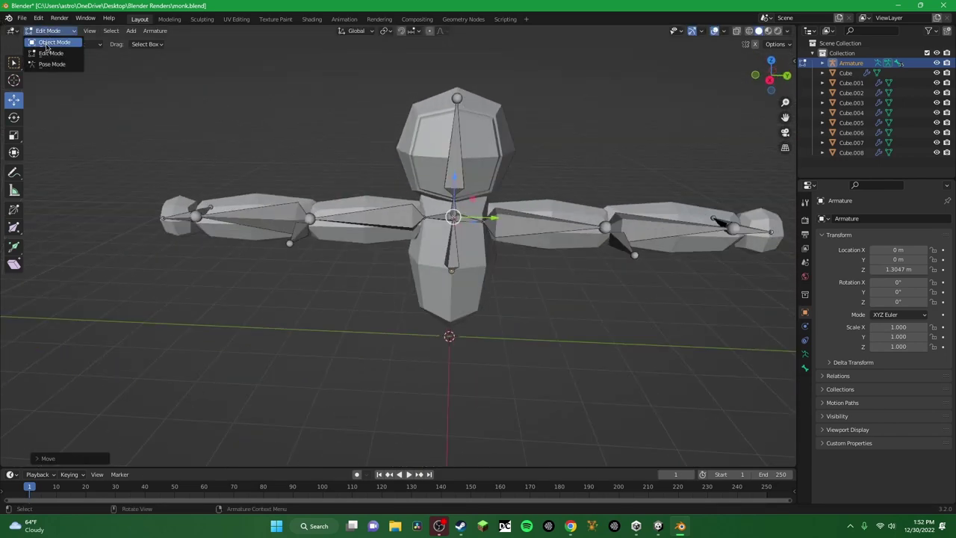
middle_click_drag(47, 47, 453, 218)
left_click(48, 31)
left_click(46, 41)
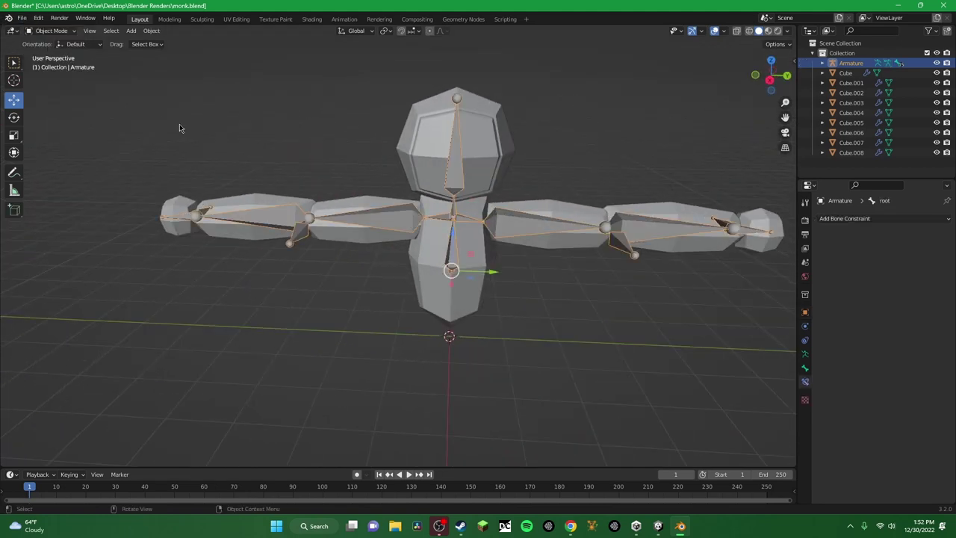
scroll(288, 195, "down", 3)
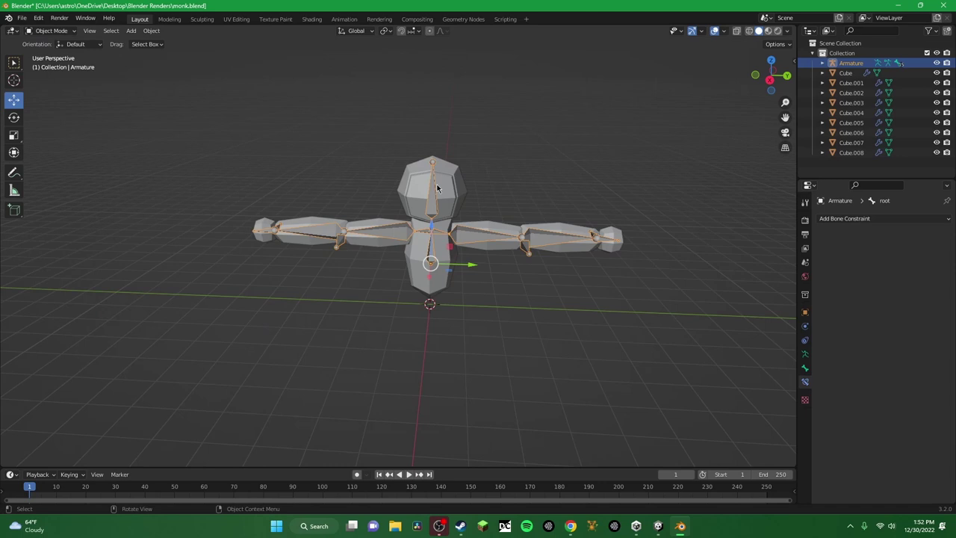
left_click(844, 153, "shift")
right_click(408, 211)
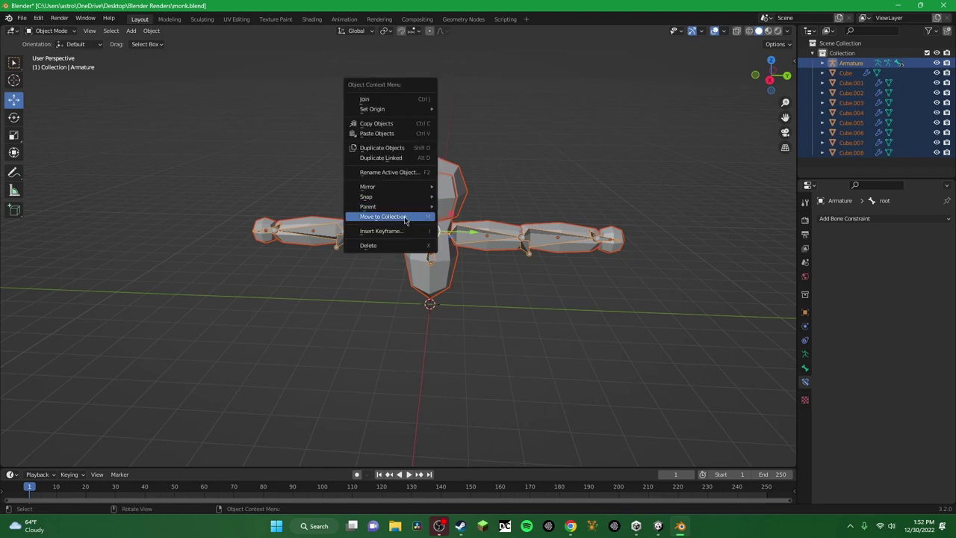
mouse_move(377, 206)
left_click(497, 236)
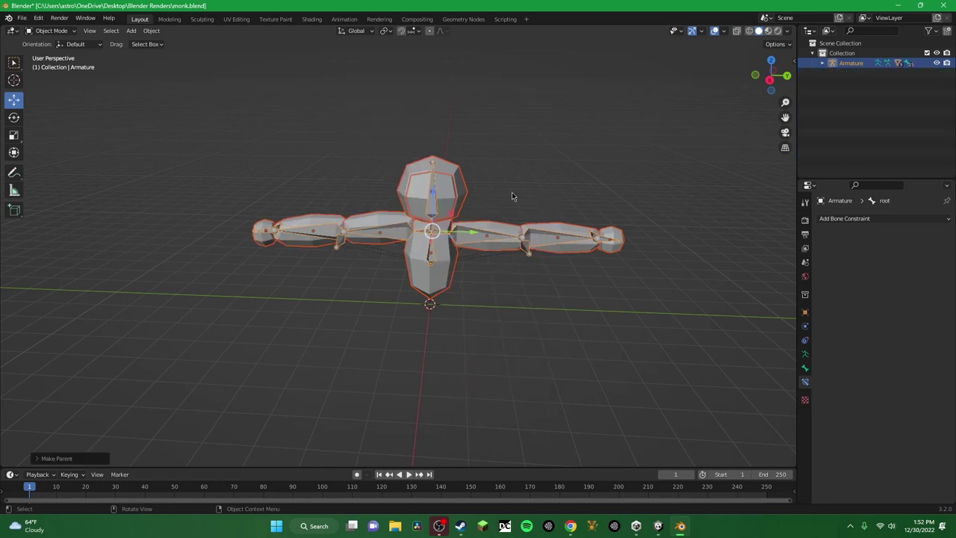
left_click(512, 196)
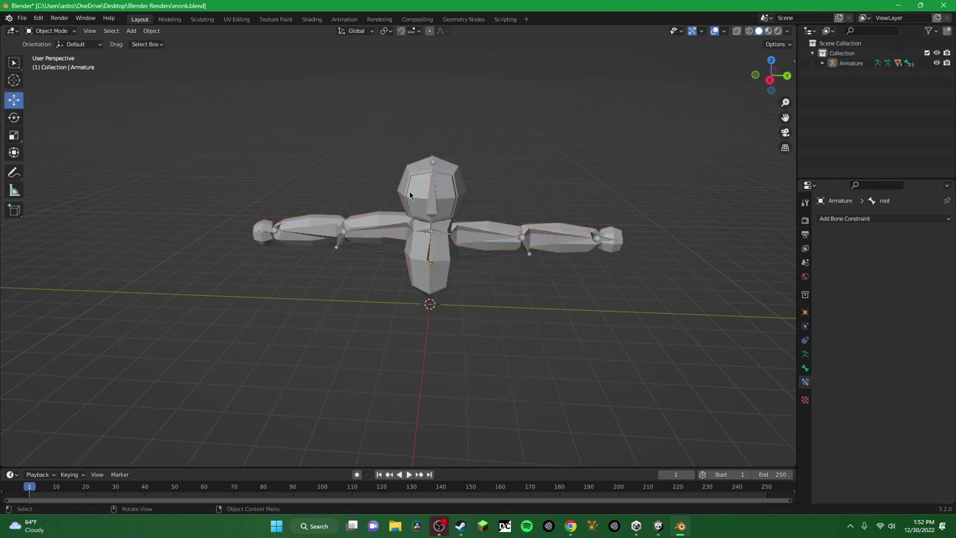
Select the armature and switch it to Pose Mode.
left_click(301, 230)
left_click(53, 31)
left_click(62, 67)
middle_click_drag(318, 228, 326, 252)
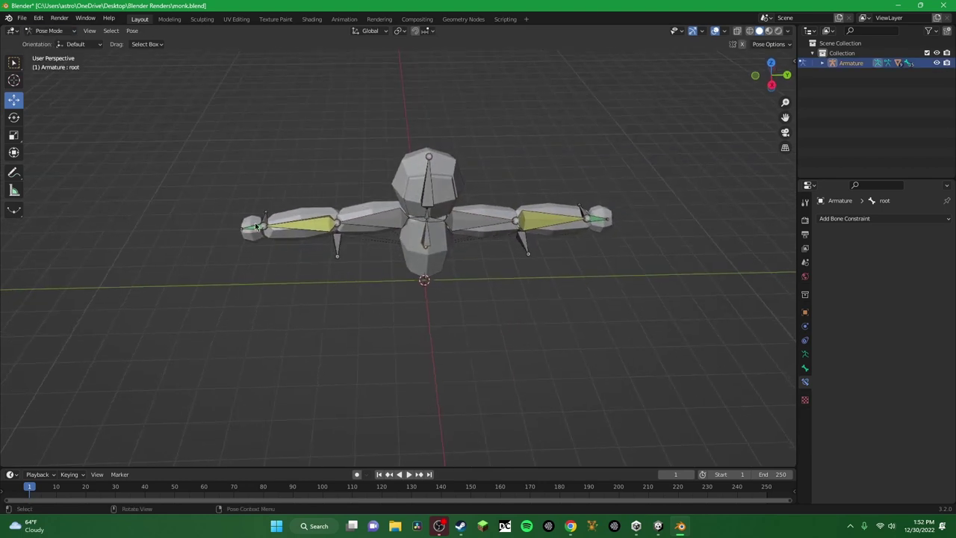
Test the IK on the .L arm by moving iktarget'.L up and inward toward the head.
left_click(264, 218)
middle_click_drag(263, 218, 267, 196)
mouse_move(270, 240)
left_mouse_down()
mouse_move(336, 220)
mouse_move(274, 226)
left_mouse_up()
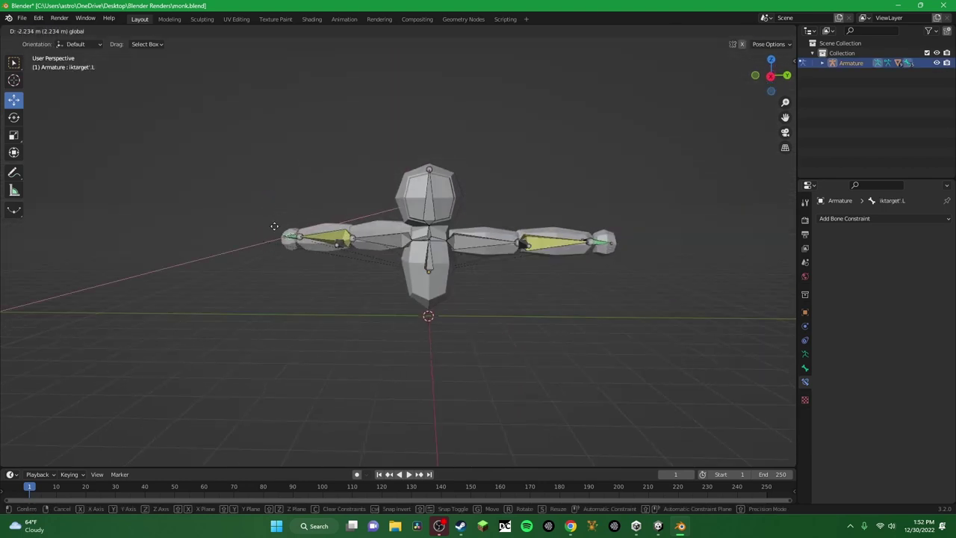
left_click(265, 240)
key("g")
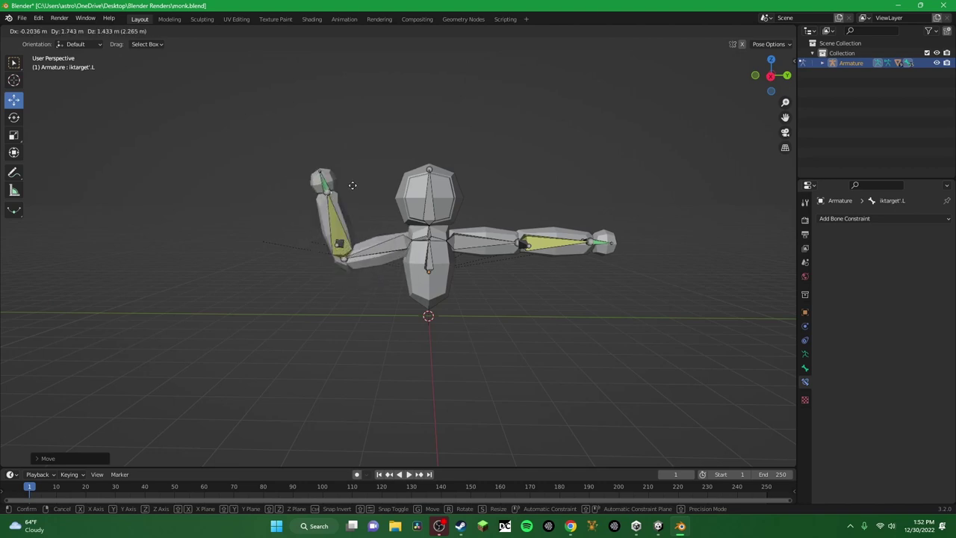
left_click(352, 180)
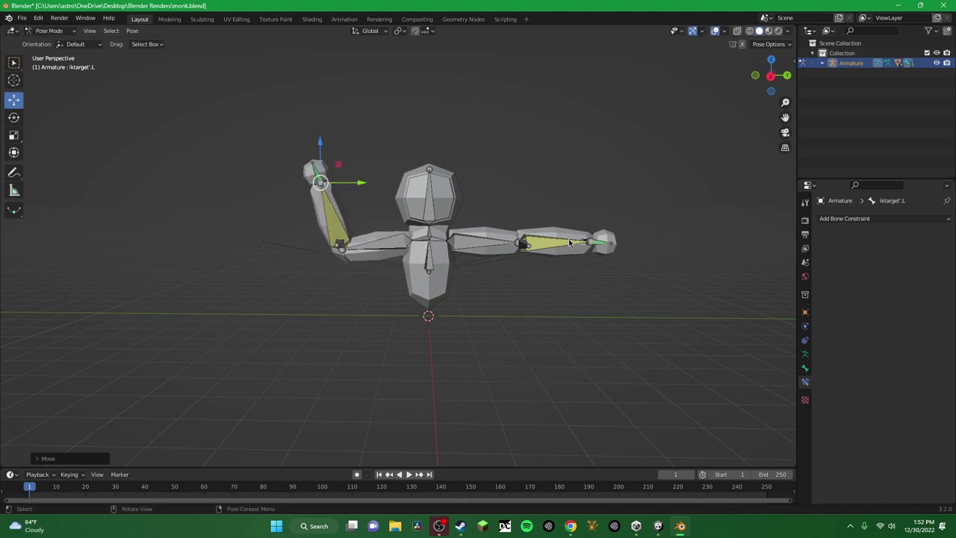
Test the IK on the .R arm by moving iktarget'.R up and inward toward the head.
middle_click_drag(592, 243, 601, 239)
left_click(605, 238)
key("g")
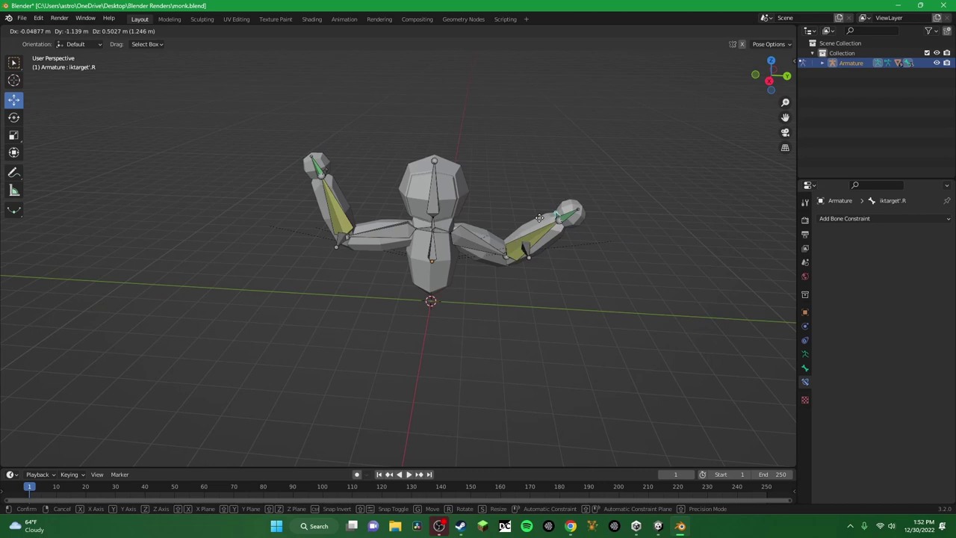
left_click(561, 205)
middle_click_drag(561, 204, 480, 206)
mouse_move(472, 210)
left_mouse_down()
mouse_move(471, 193)
mouse_move(470, 211)
left_mouse_up()
middle_click_drag(470, 207, 581, 193)
Undo the test movements of both IK targets to restore the T-pose.
key("ctrl+z")
key("ctrl+z")
key("ctrl+z")
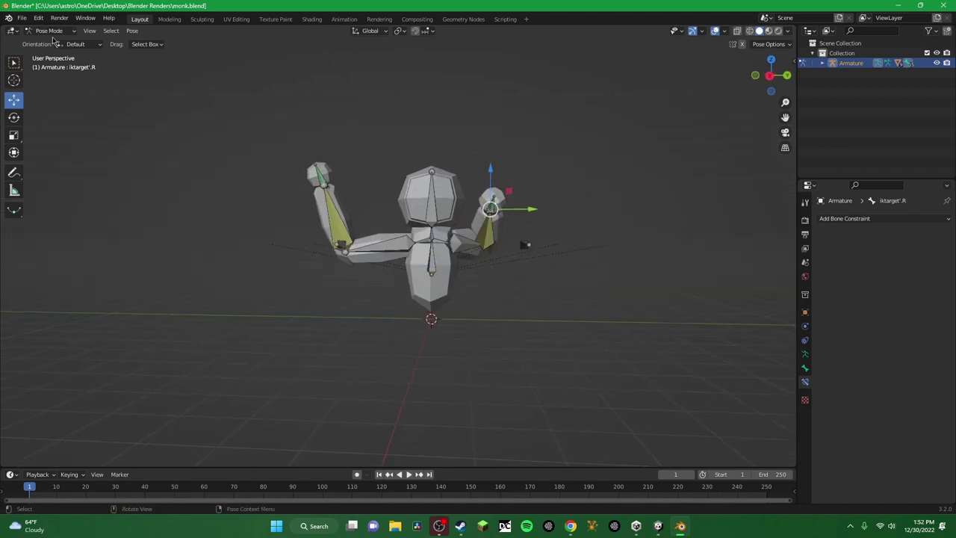
key("ctrl+z")
key("ctrl+z")
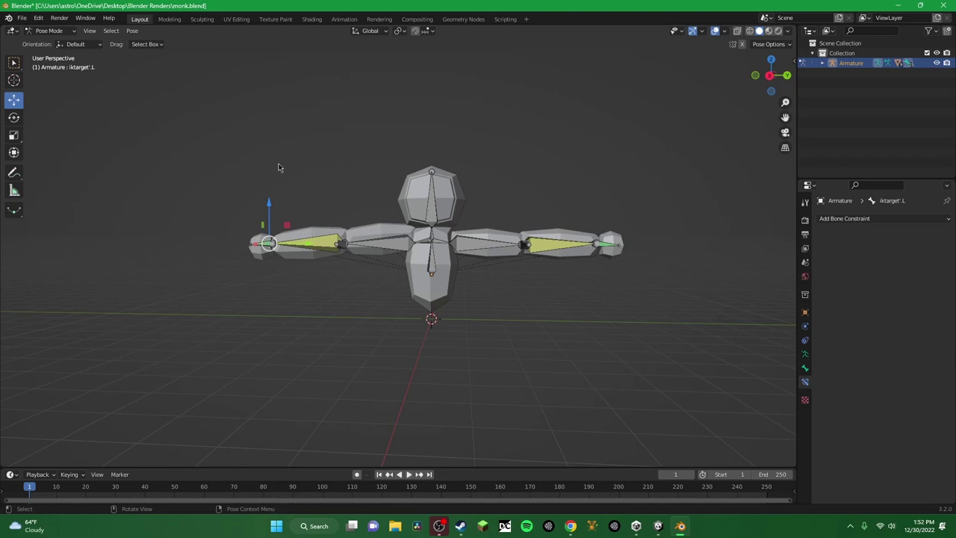
middle_click_drag(278, 167, 438, 202)
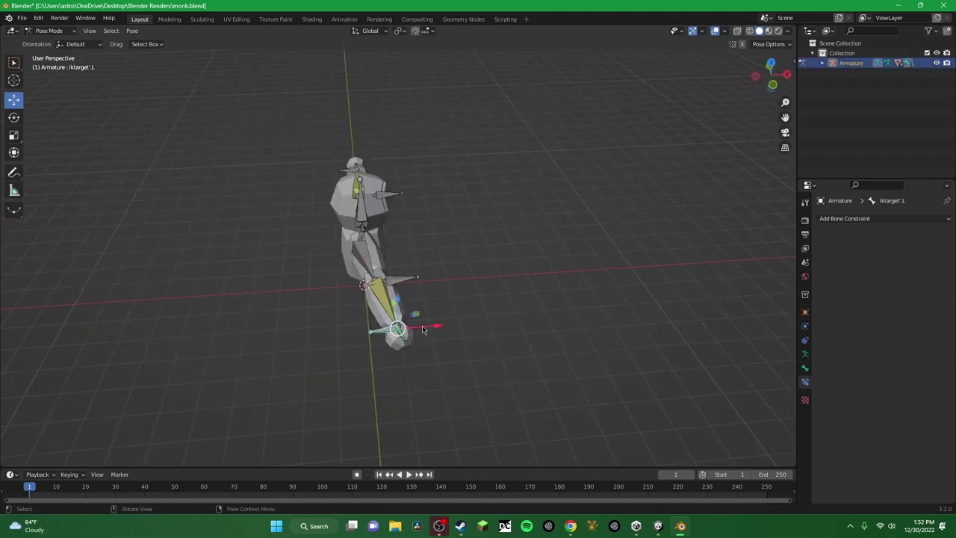
key("ctrl+z")
middle_click_drag(493, 309, 508, 246)
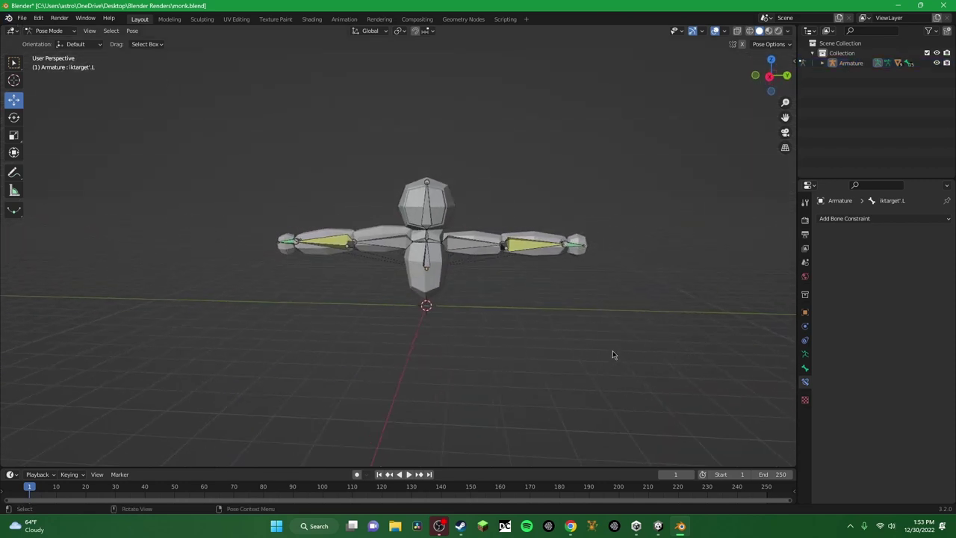